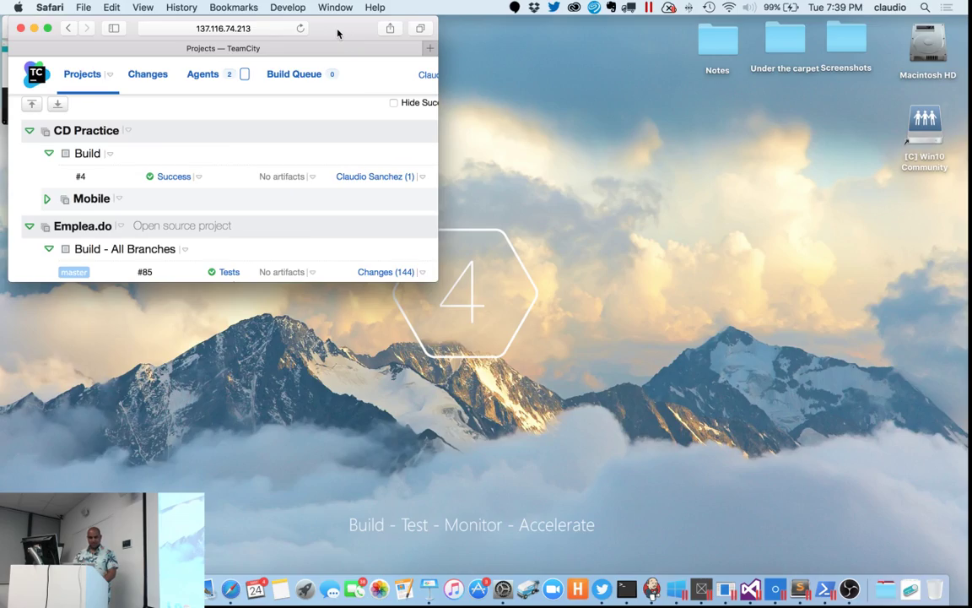
Switch to Chrome, load github.com in a new tab and enlarge the browser window
key("ctrl+Right")
key("ctrl+Right")
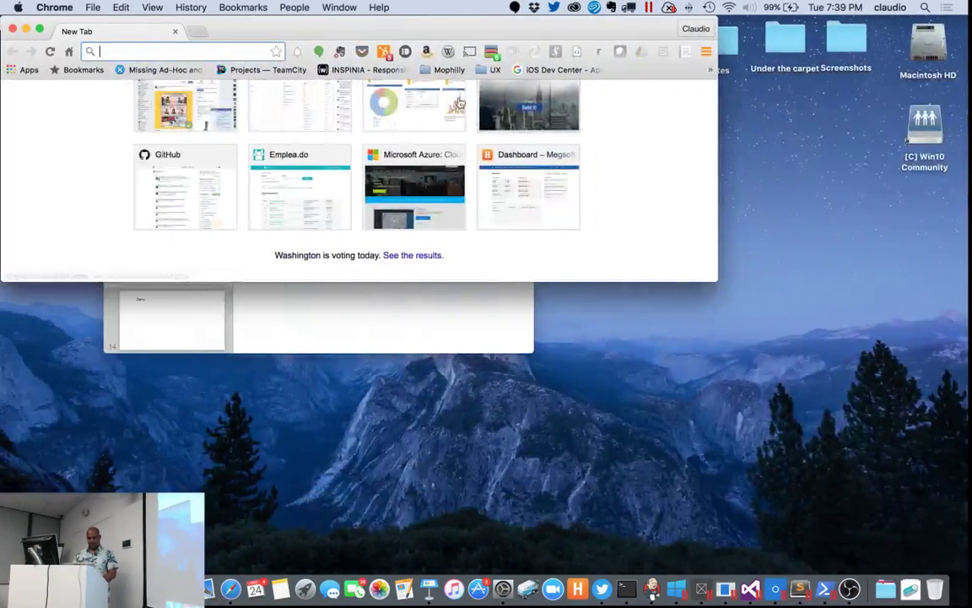
left_click(196, 31)
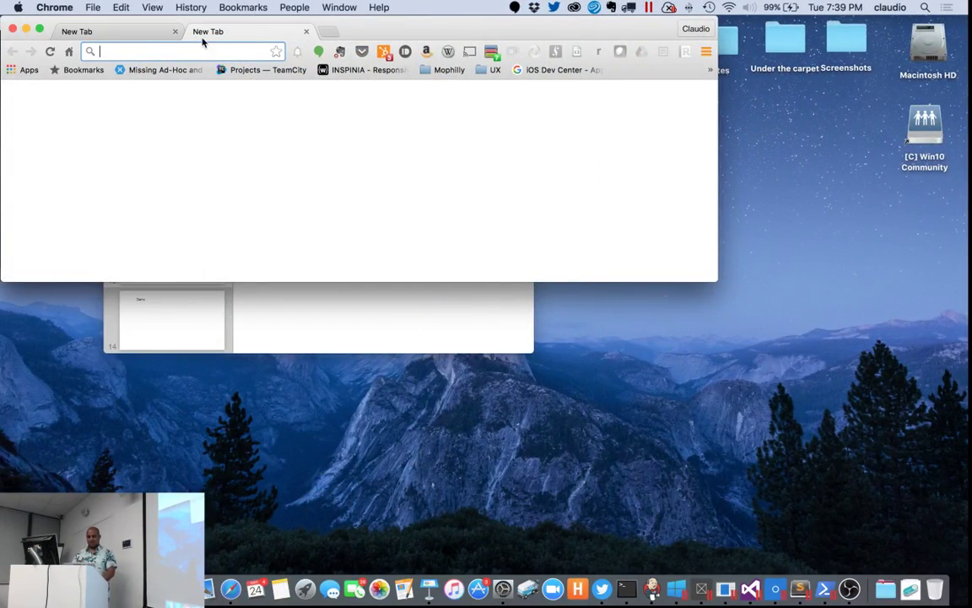
type("github.com")
key("Return")
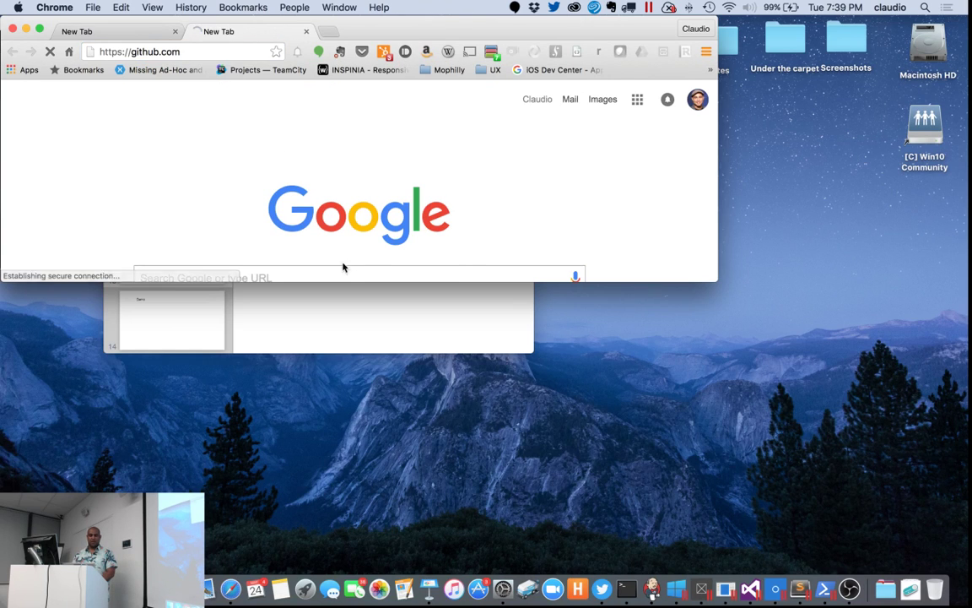
right_click(465, 254)
left_click(714, 285)
left_click_drag(715, 285, 900, 472)
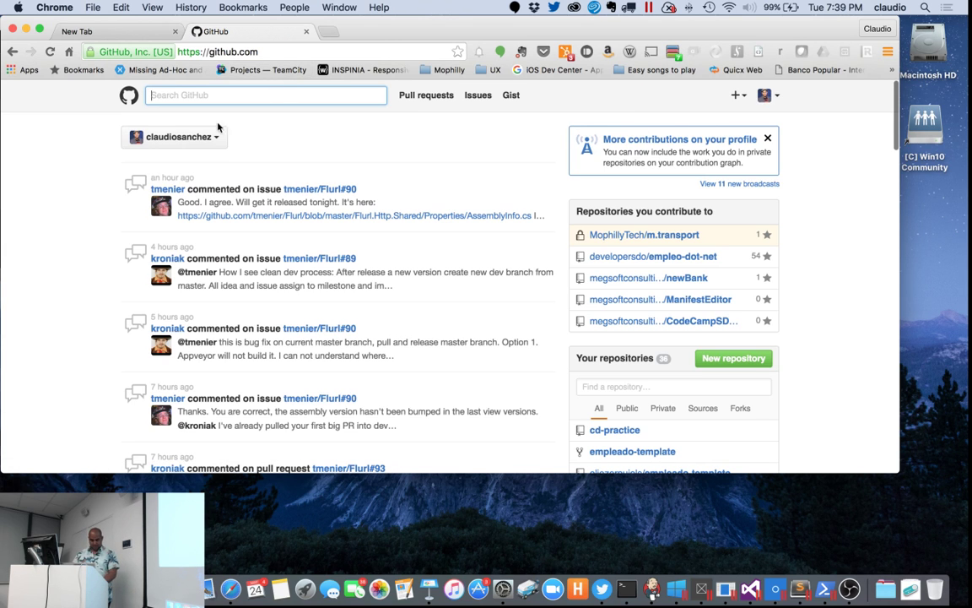
Open the developersdo/empleo-dot-net repository from the GitHub dashboard
left_click(183, 138)
left_click(200, 187)
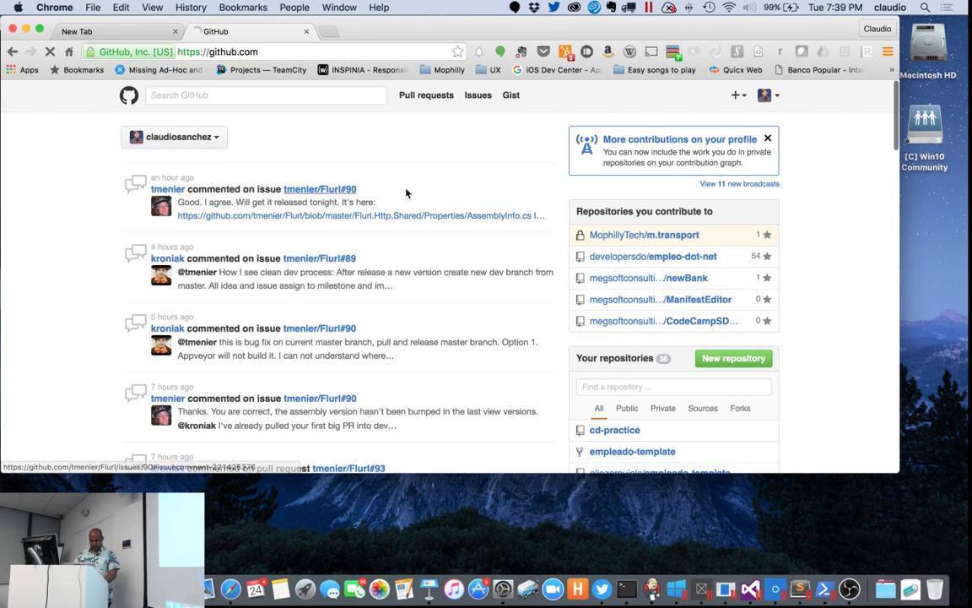
left_click(666, 257)
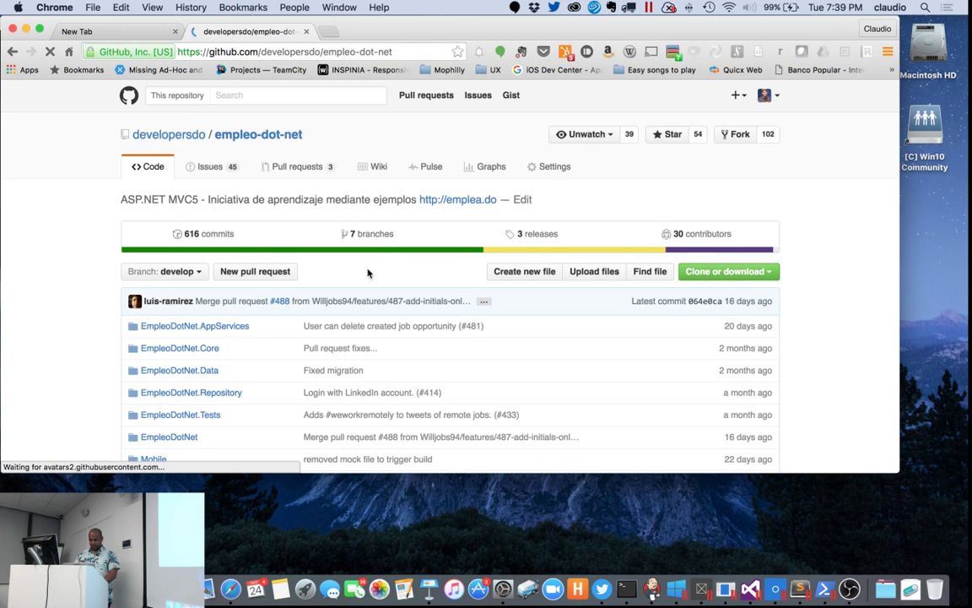
Look through the repository's file list and its README, including the collaboration and roadmap sections
scroll(254, 254, "down", 3)
scroll(122, 251, "up", 3)
scroll(123, 251, "down", 1)
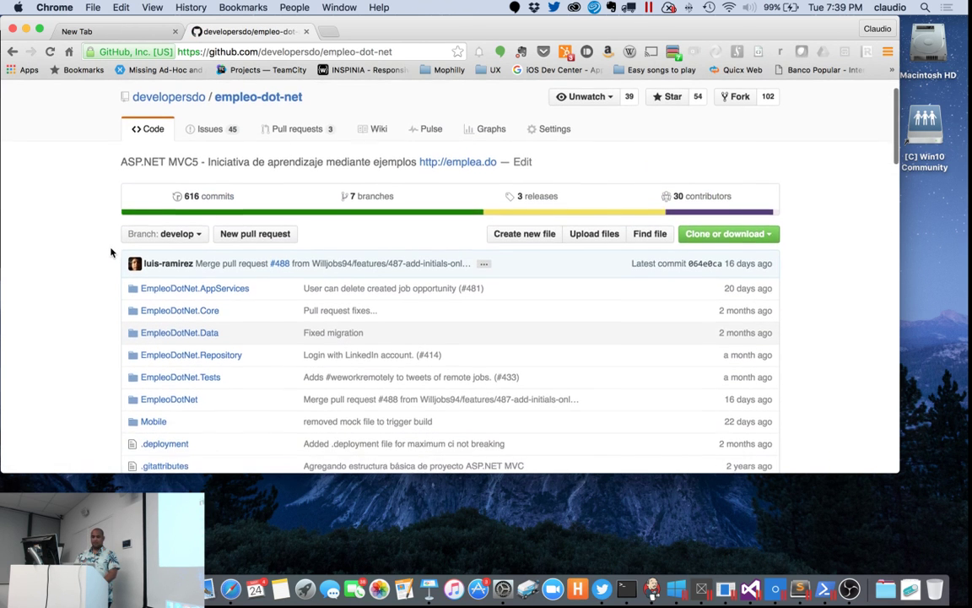
scroll(91, 229, "down", 8)
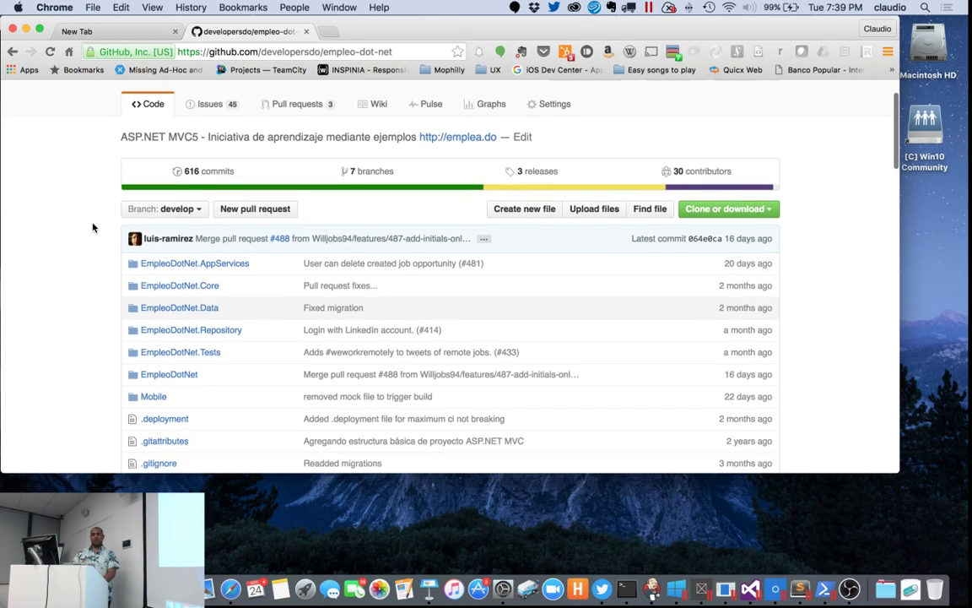
scroll(94, 227, "down", 10)
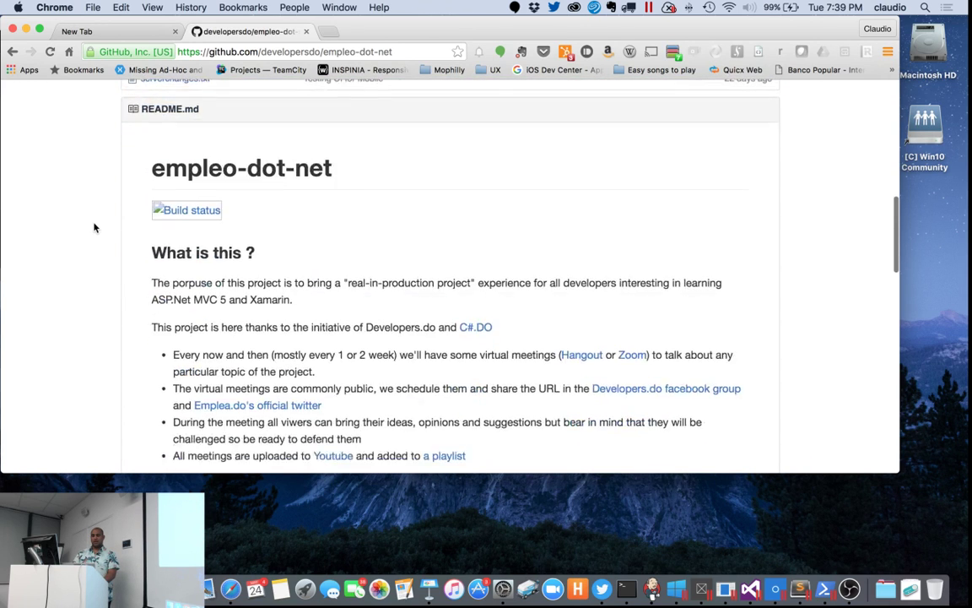
scroll(95, 227, "down", 7)
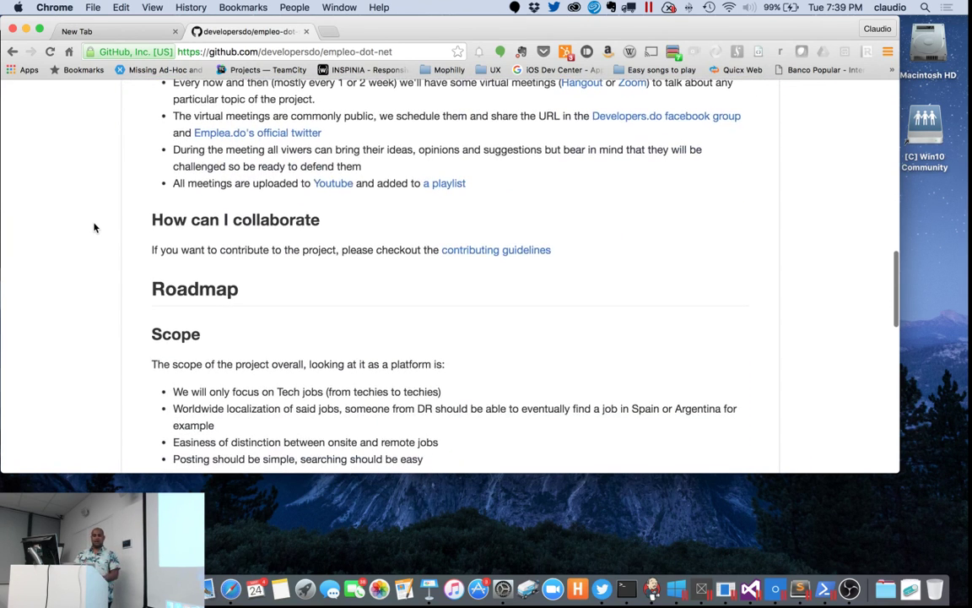
scroll(96, 227, "up", 20)
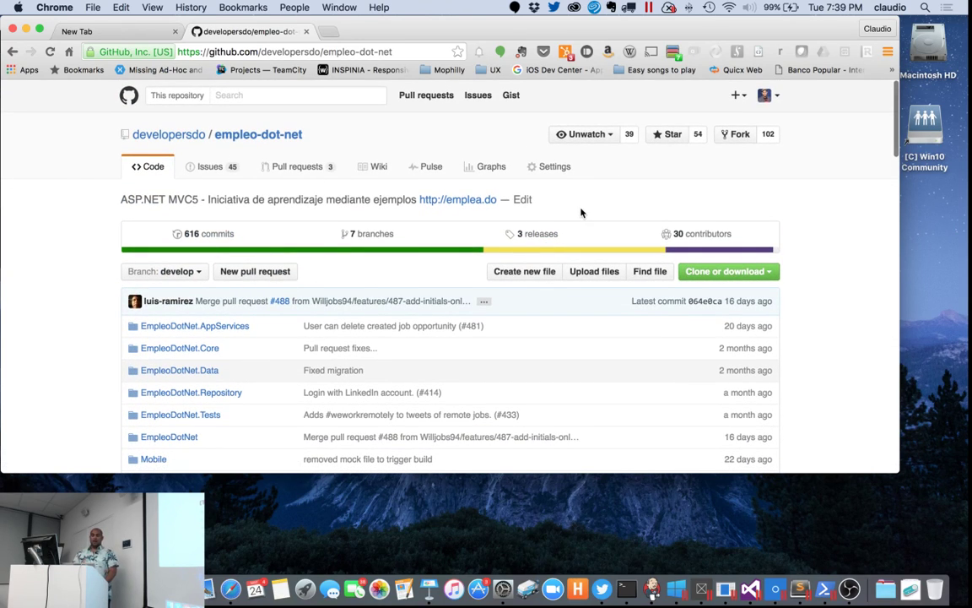
Switch to the TeamCity projects page in Safari and enlarge its window to show the full project overview
key("ctrl+Right")
key("ctrl+Right")
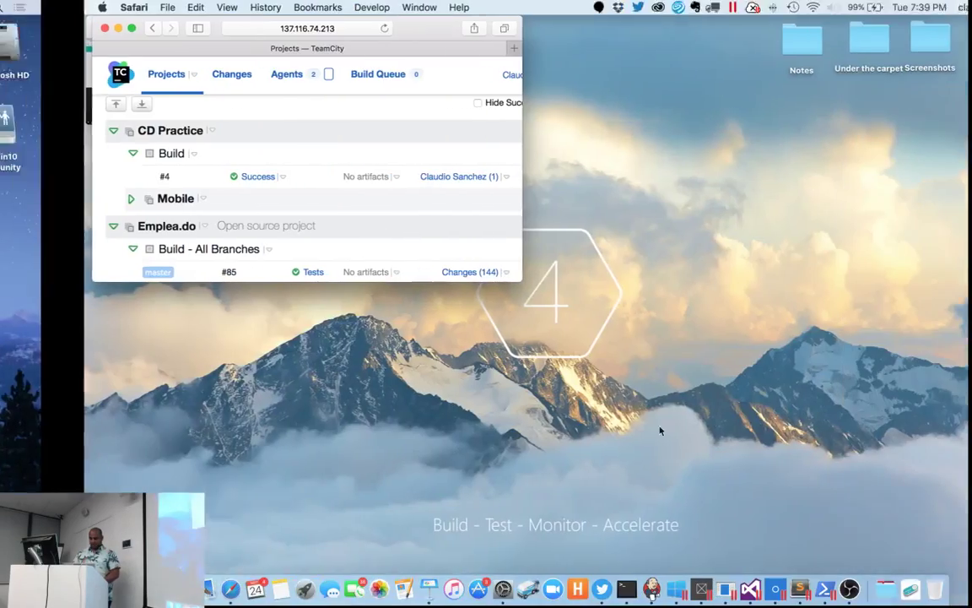
key("ctrl+Right")
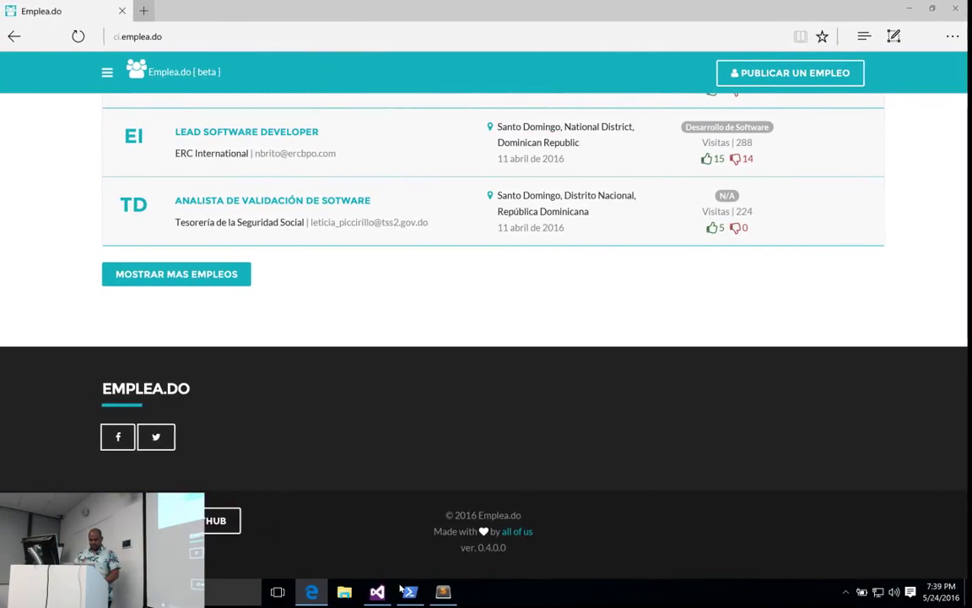
key("ctrl+Left")
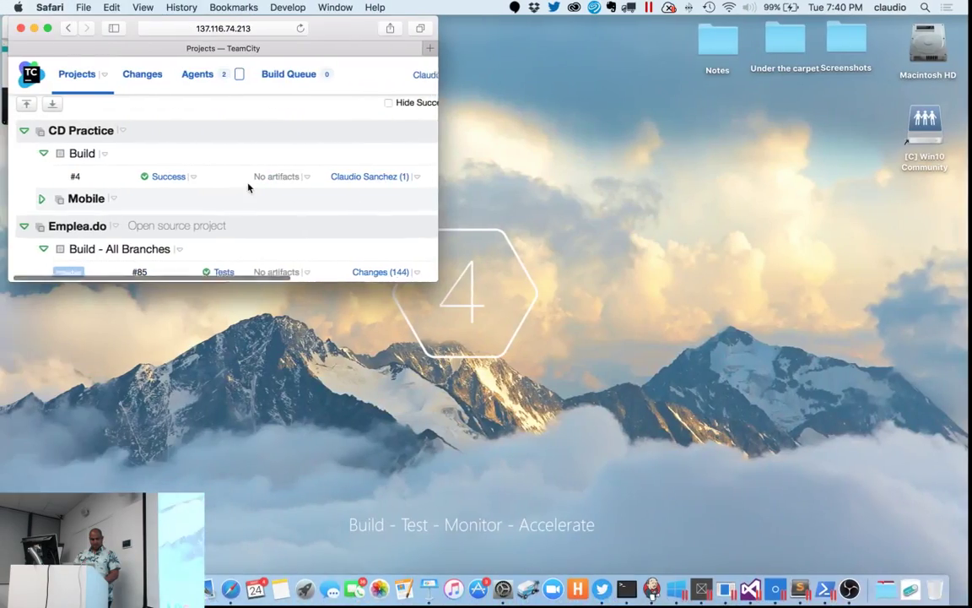
left_click_drag(431, 278, 733, 498)
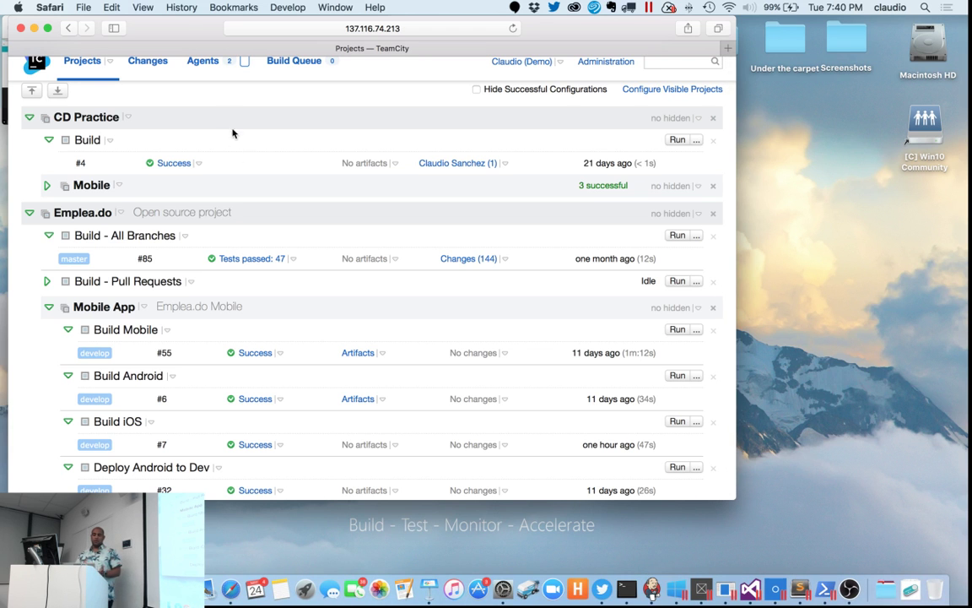
scroll(202, 105, "up", 2)
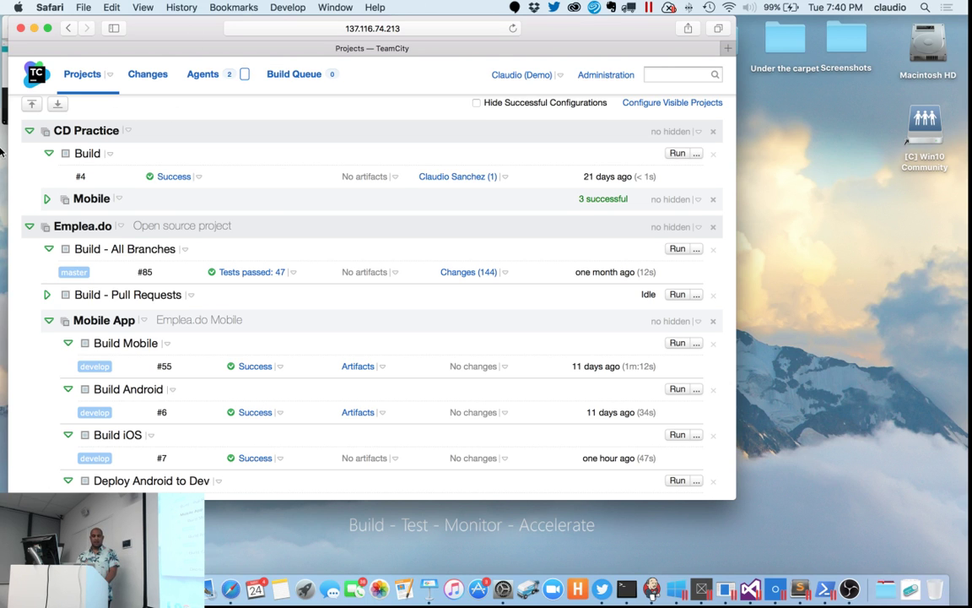
Collapse the CD Practice project and leave the Emplea.do project expanded in the overview
left_click(28, 131)
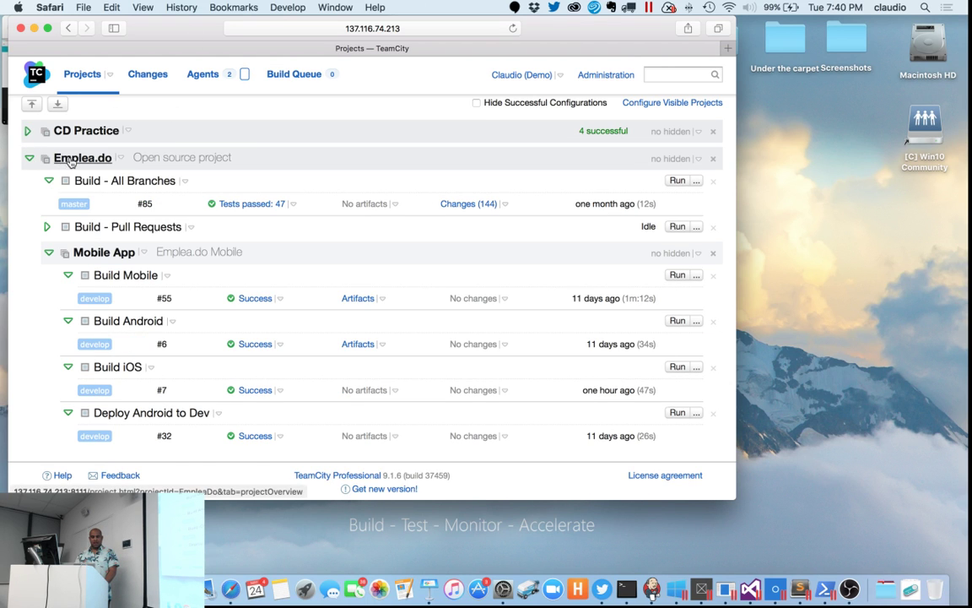
left_click(207, 160)
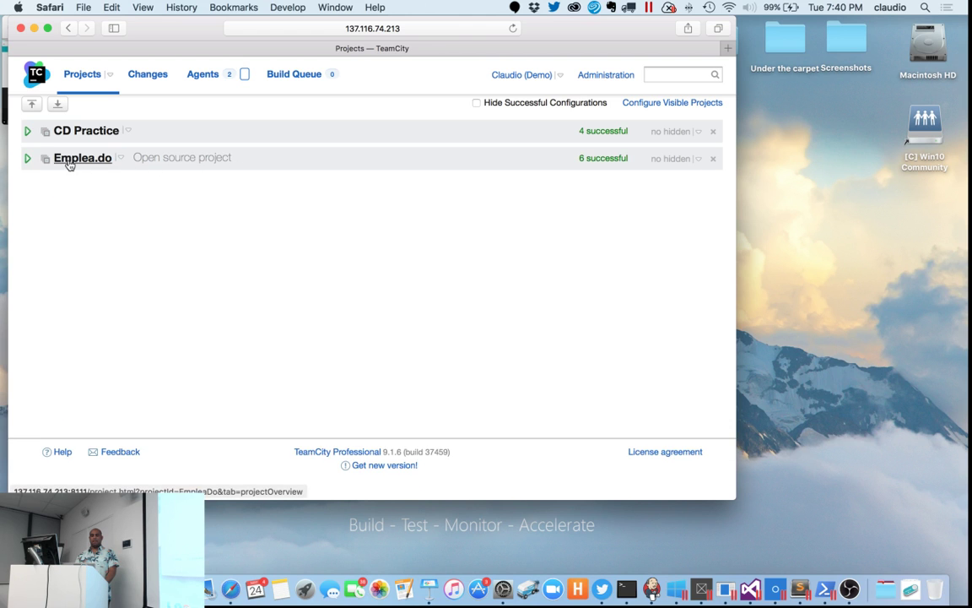
left_click(28, 160)
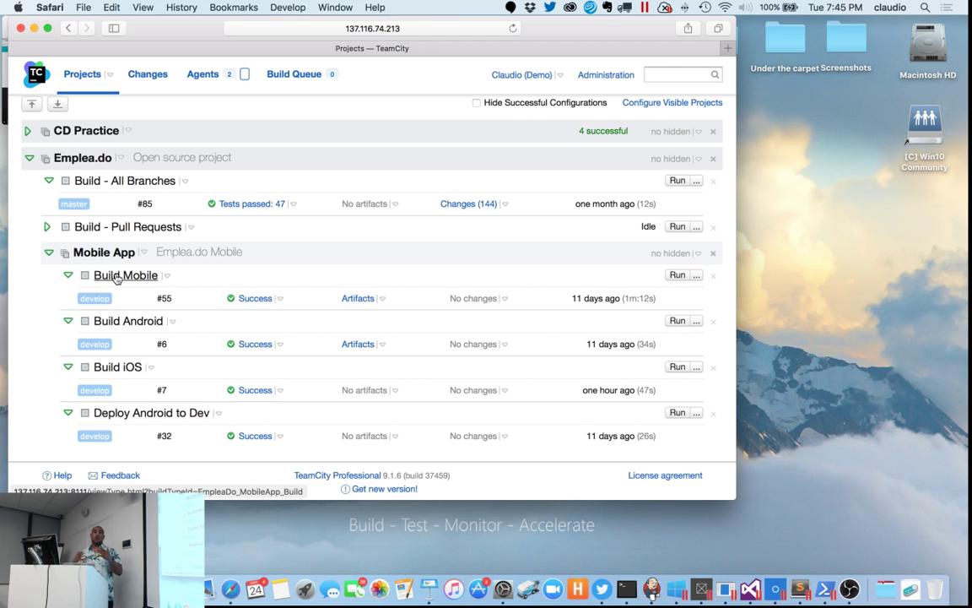
Open the Emplea.do "Build - All Branches" configuration and examine its recent build history, including build numbers, results and durations
left_click(106, 180)
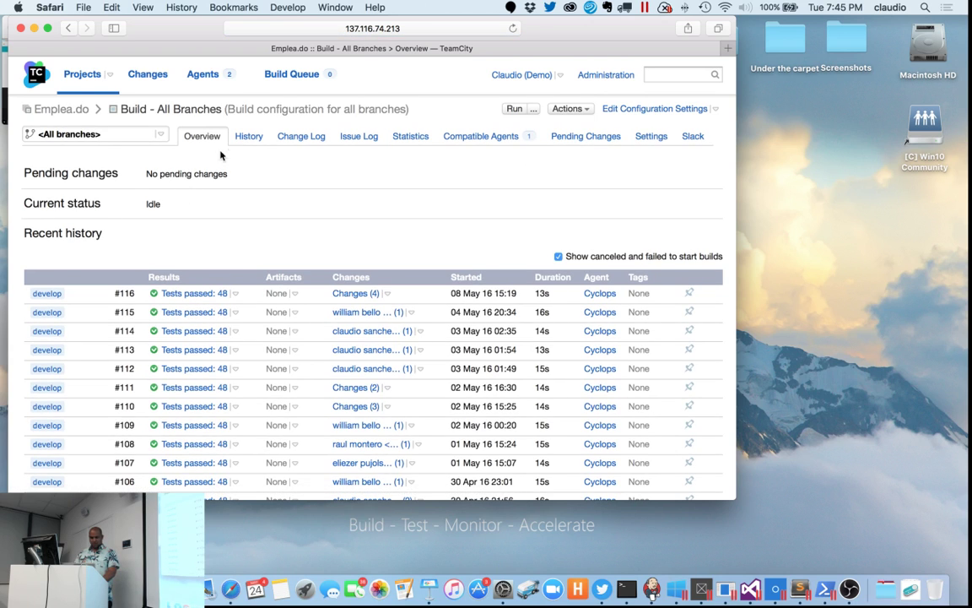
scroll(271, 255, "down", 3)
scroll(270, 255, "down", 2)
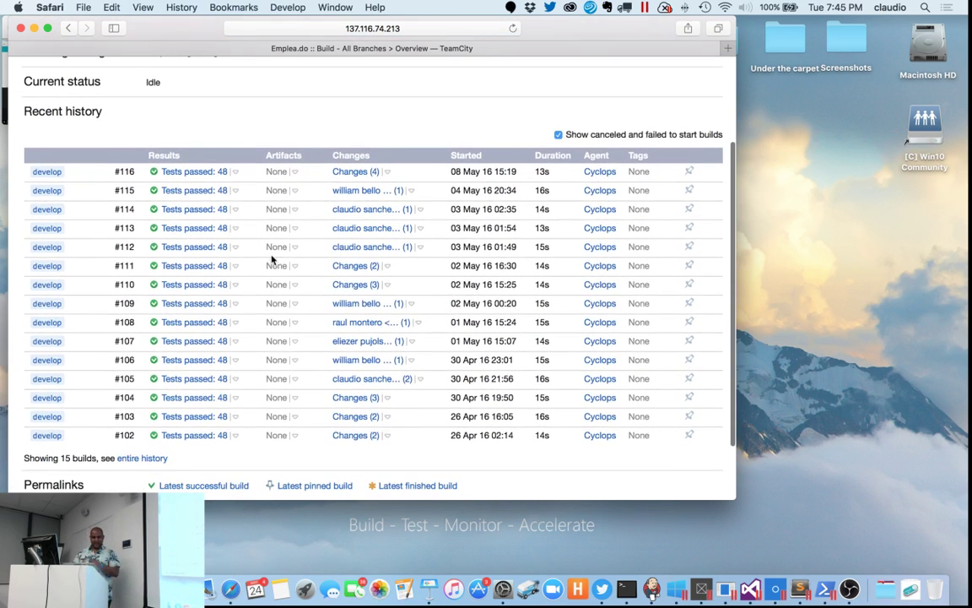
scroll(270, 258, "down", 2)
scroll(270, 258, "up", 5)
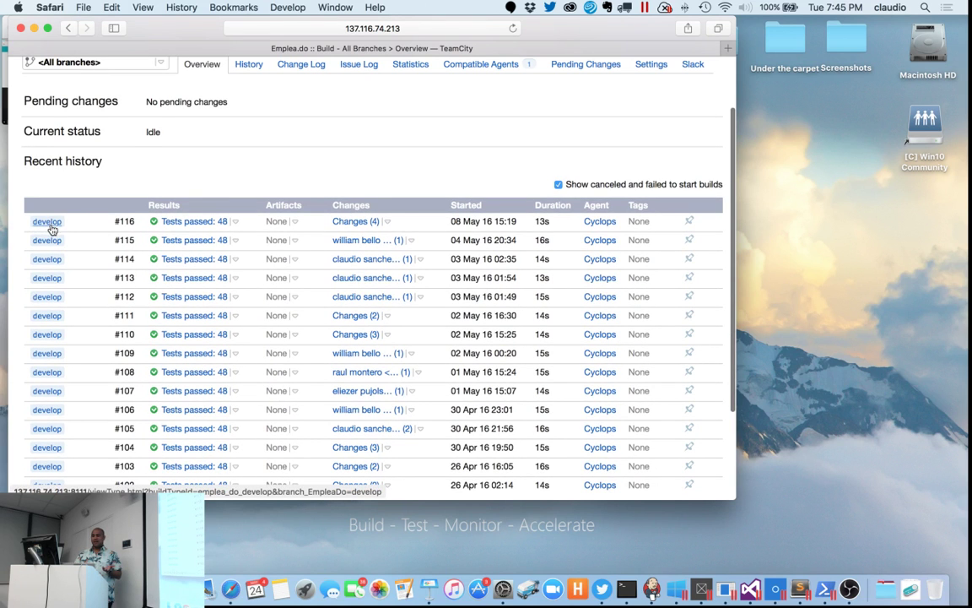
scroll(127, 244, "down", 2)
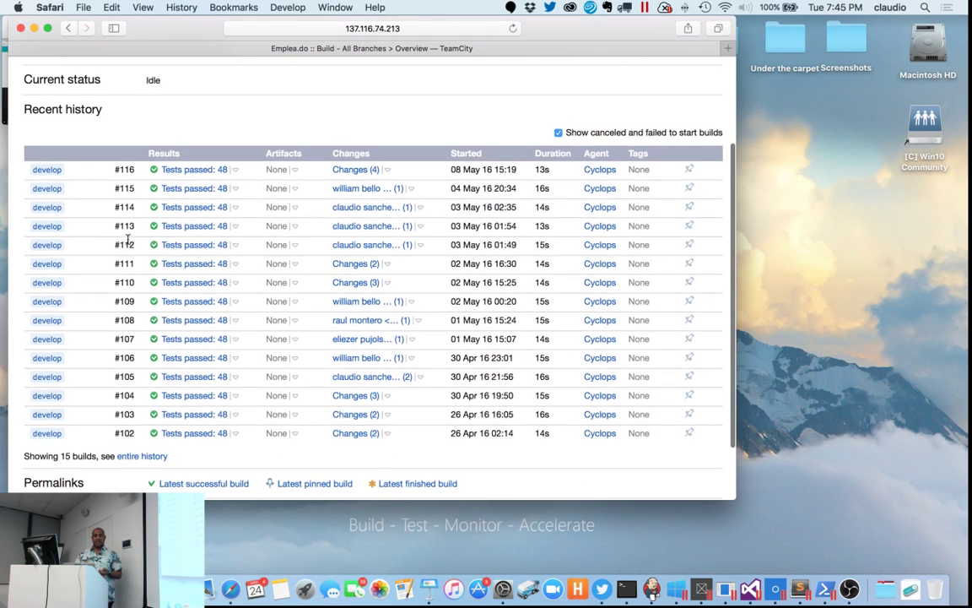
double_click(123, 226)
scroll(119, 228, "up", 3)
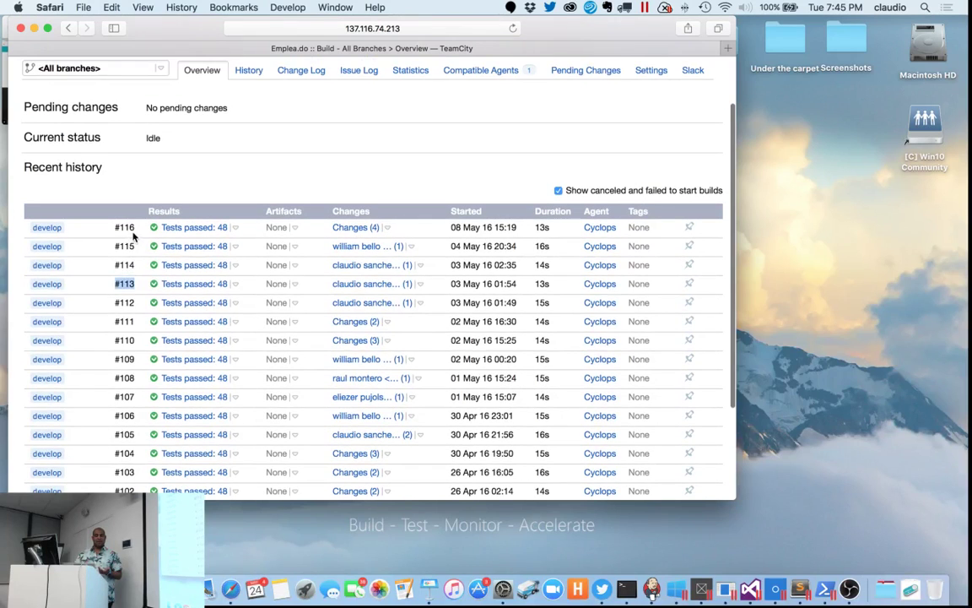
left_click_drag(124, 227, 135, 226)
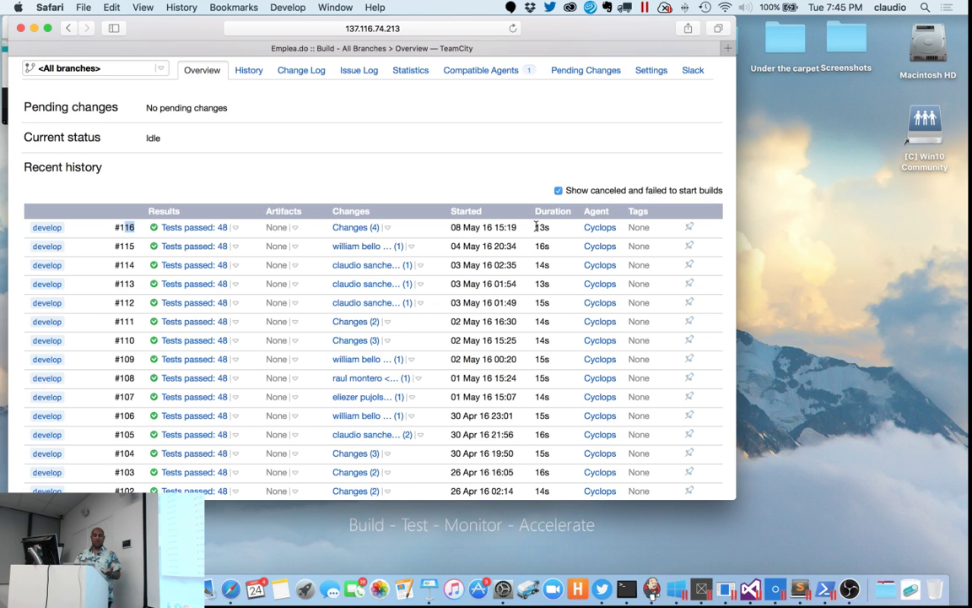
scroll(548, 202, "up", 2)
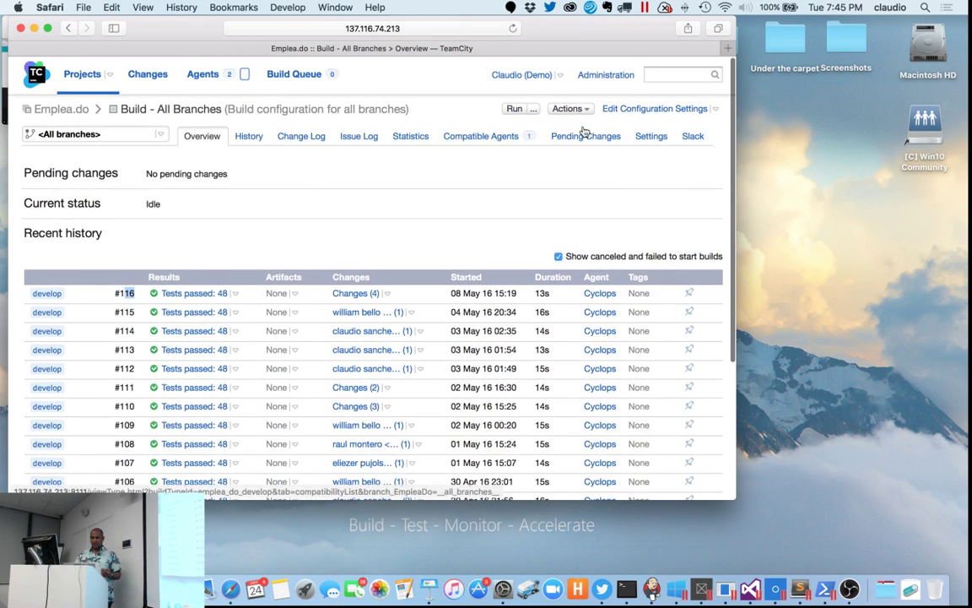
Open the settings of "Build - All Branches" and view its version control settings and build steps
left_click(657, 108)
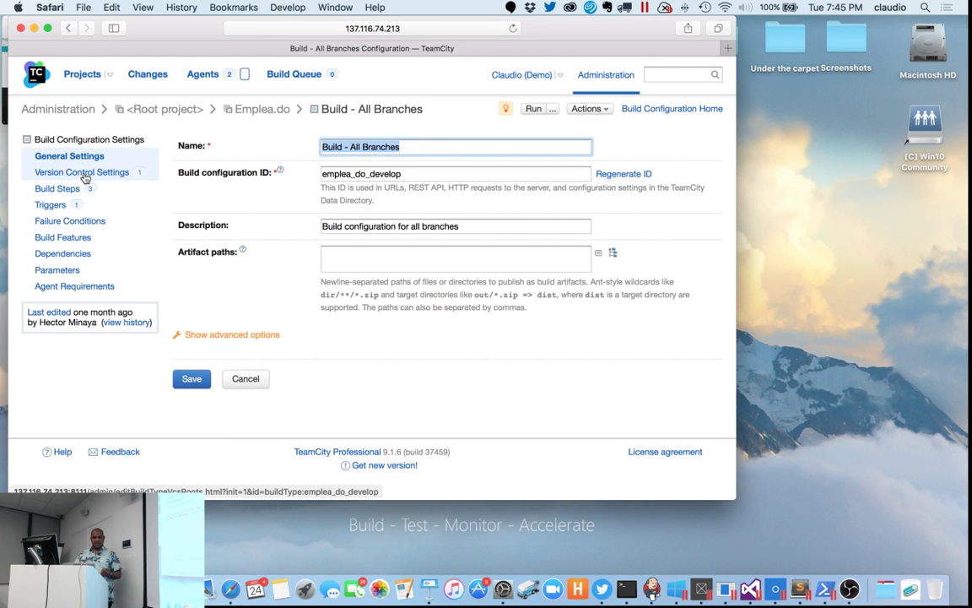
left_click(83, 174)
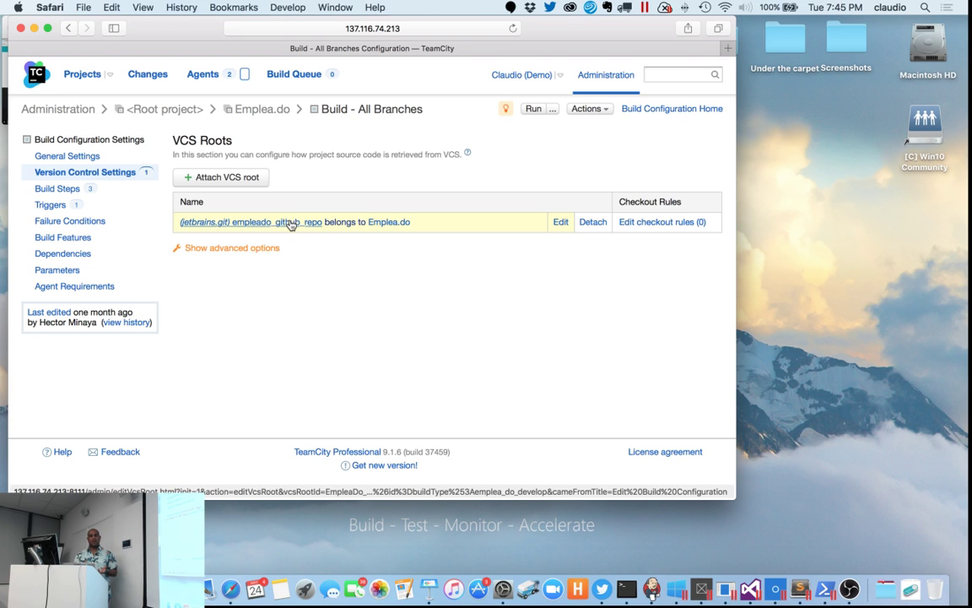
left_click(59, 190)
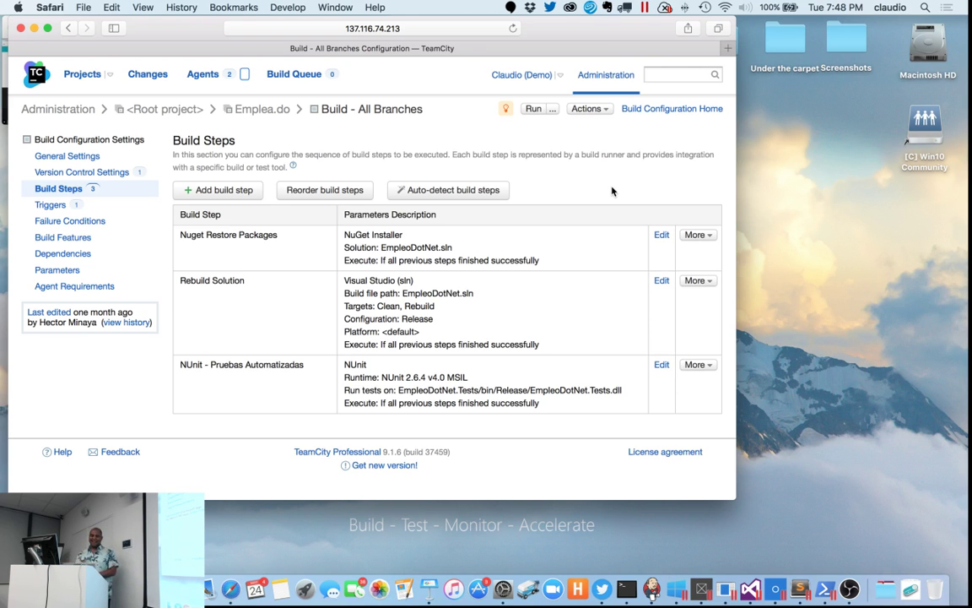
Start a new build step for "Build - All Branches" and look through all available runner types down to Xcode Project
left_click(207, 196)
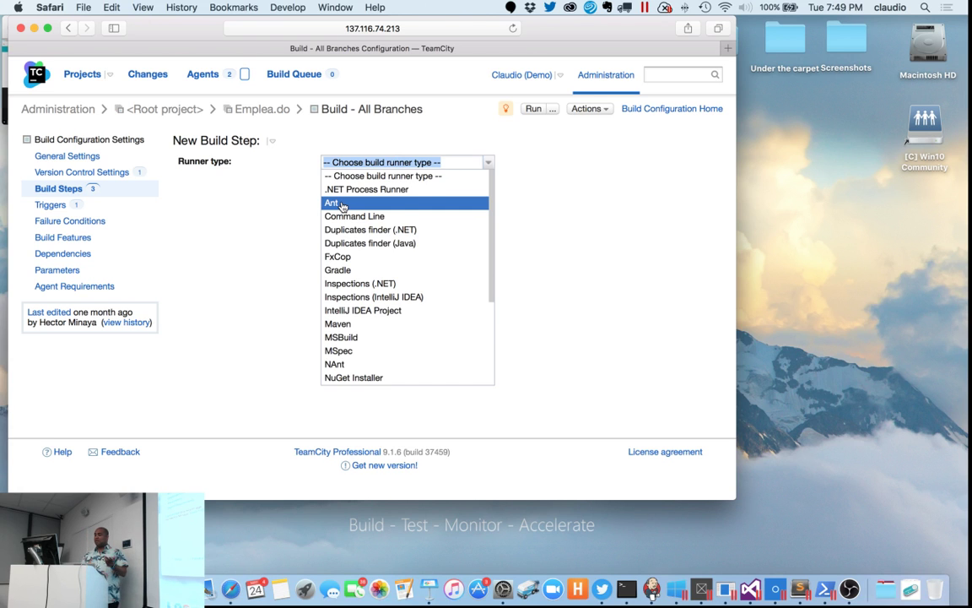
key("Down")
key("Down")
key("Down")
key("Down")
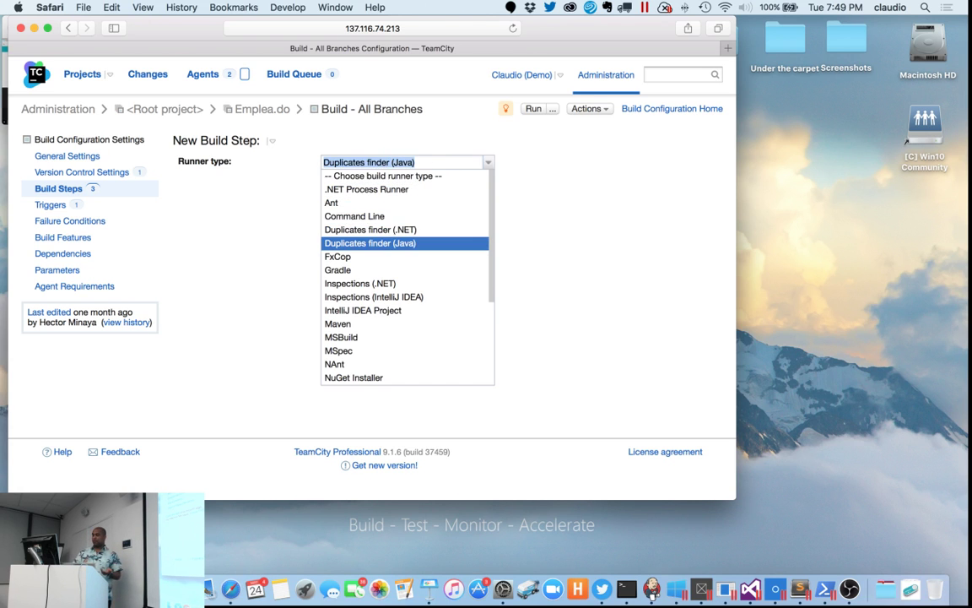
key("Up")
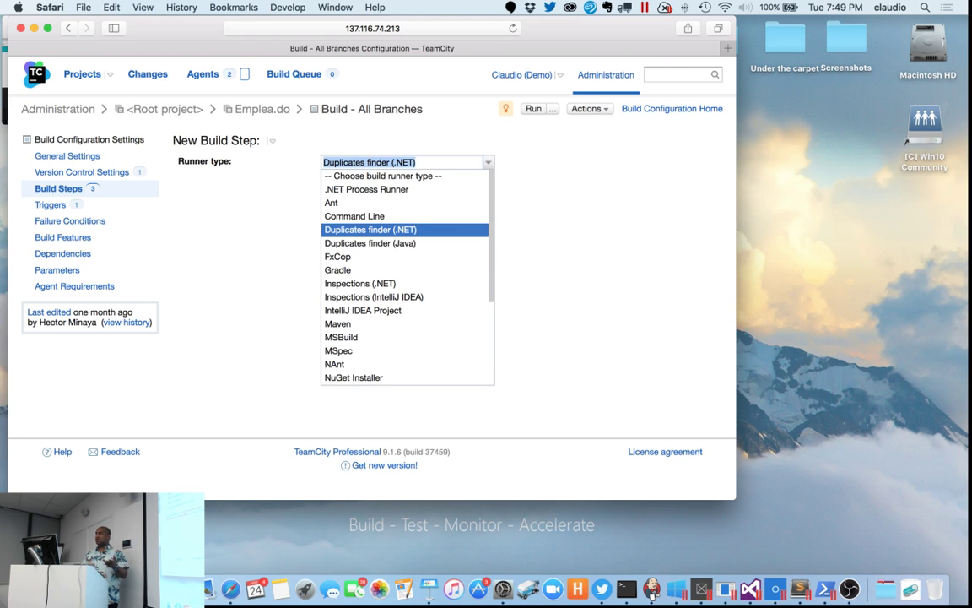
key("Down")
key("Down")
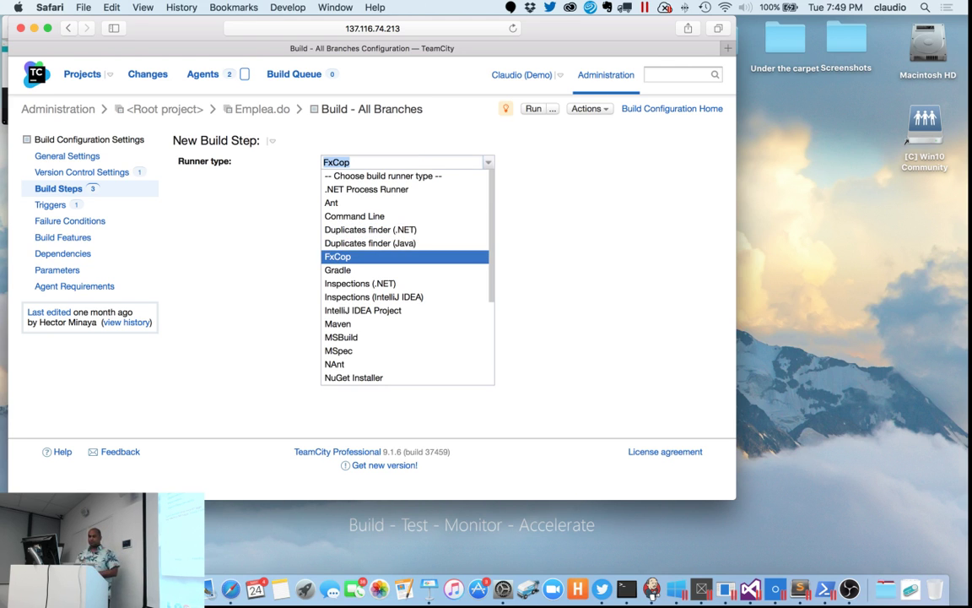
key("Down")
key("Down")
key("Down")
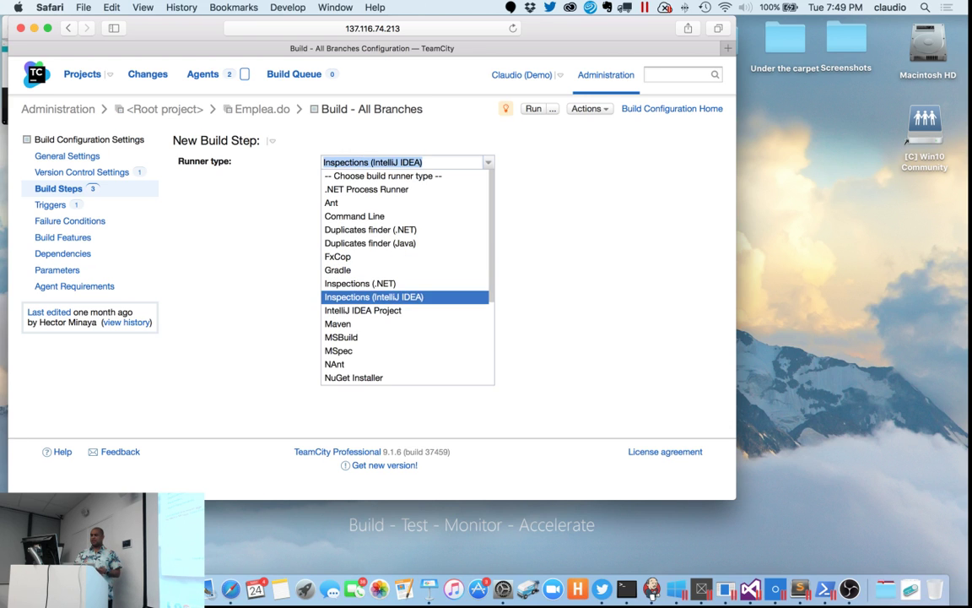
key("Down")
key("Down")
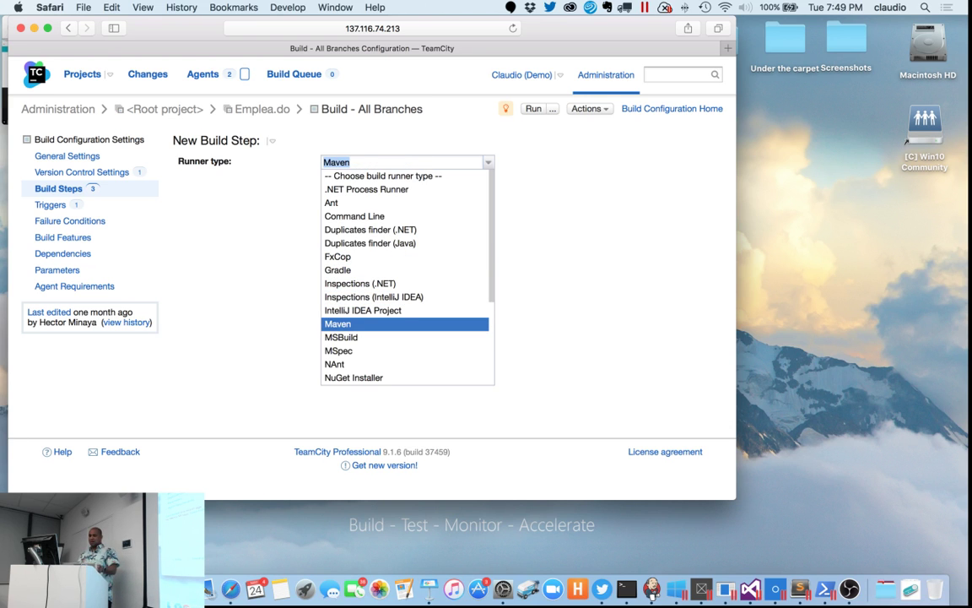
key("Down")
key("Down")
key("Down")
key("Down")
key("Down")
key("Down")
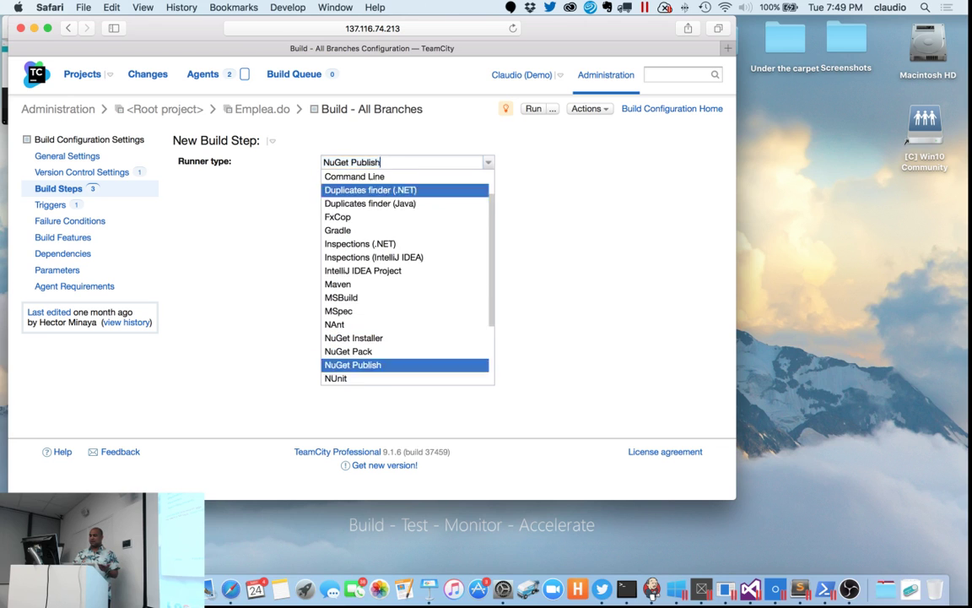
key("Down")
key("Down")
key("Down")
key("Down")
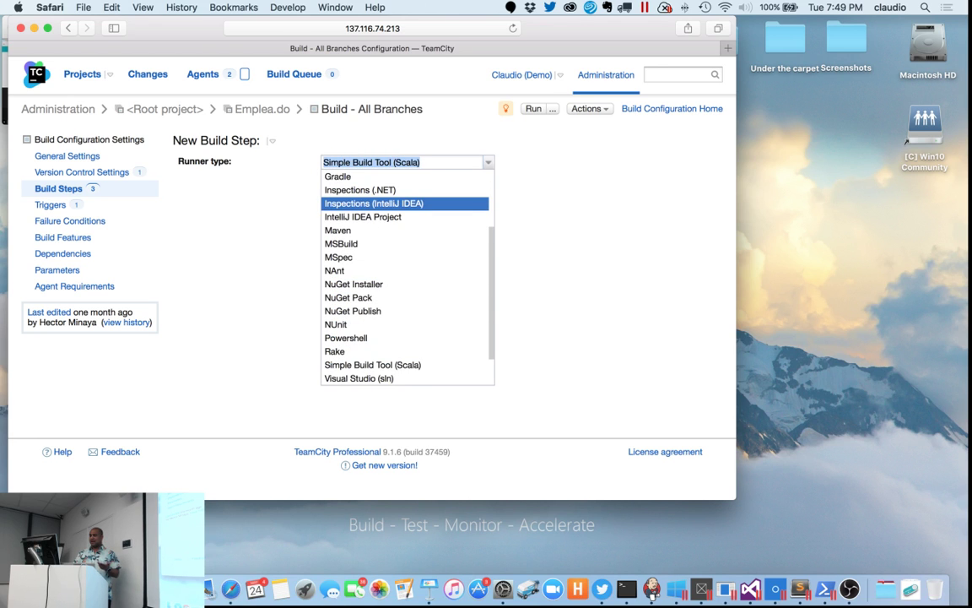
key("Down")
key("Down")
key("Down")
key("Down")
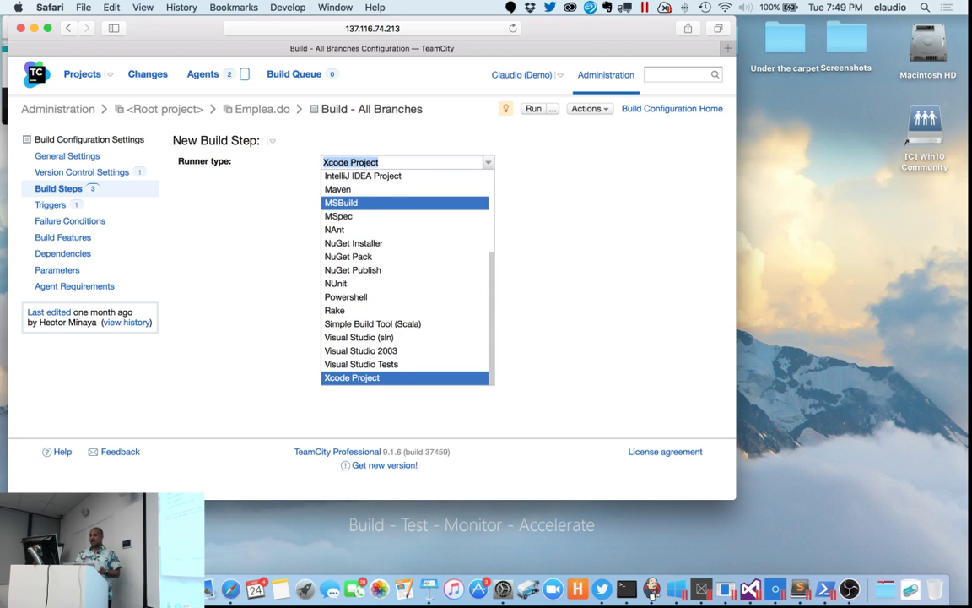
Choose the Command Line runner, try "peluche" as the custom script and clear the script again
scroll(376, 210, "up", 5)
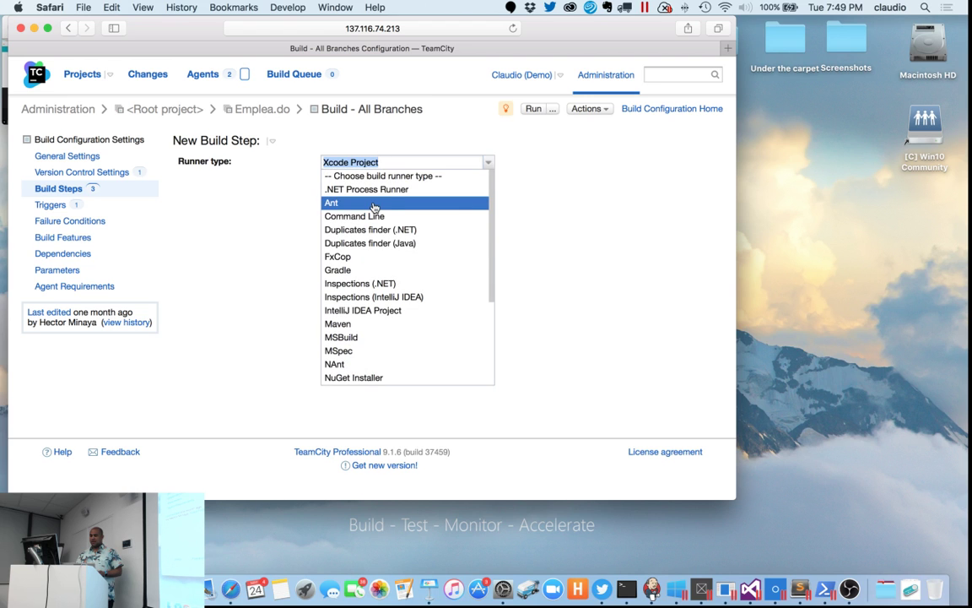
left_click(373, 216)
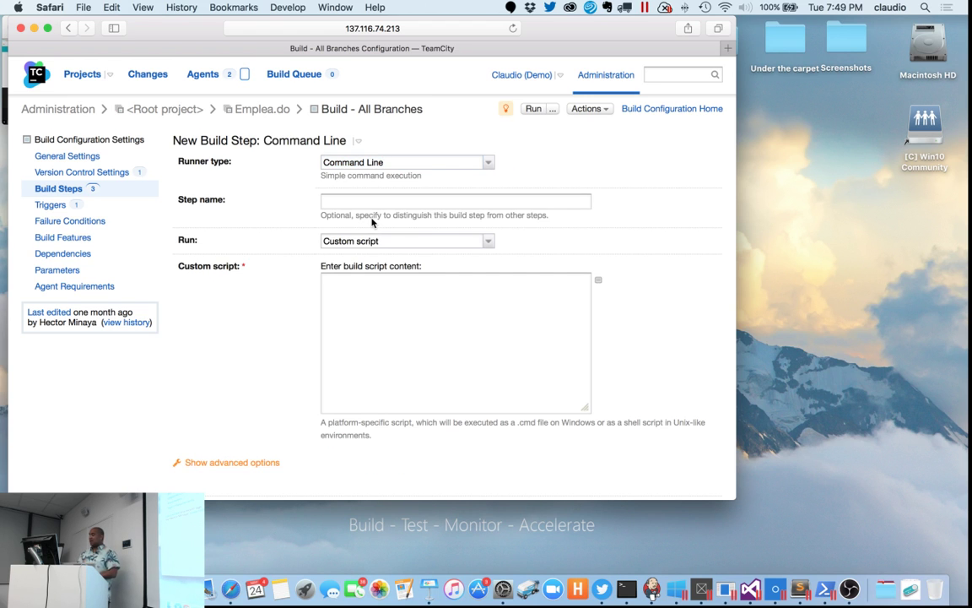
left_click(412, 284)
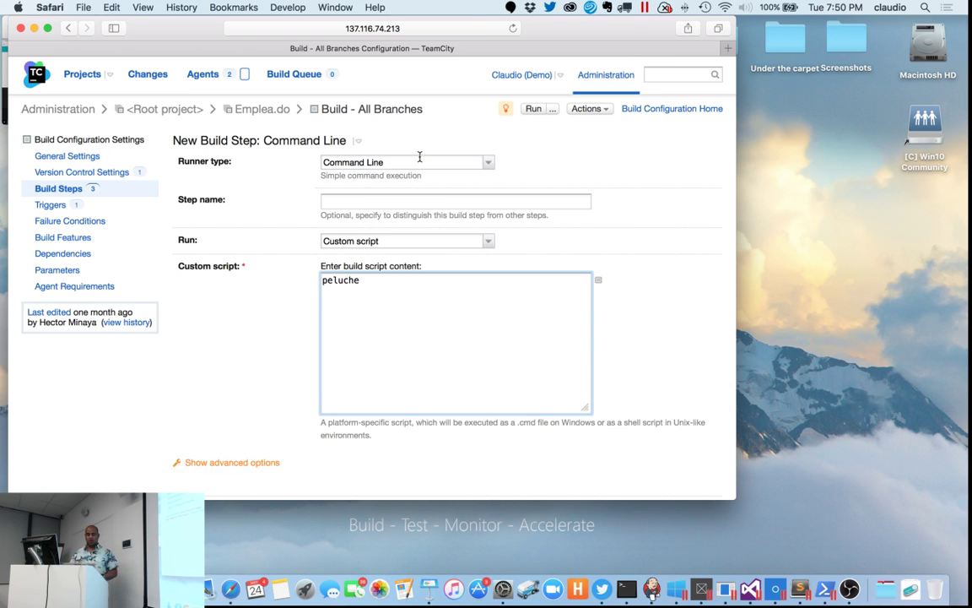
key("BackSpace")
key("BackSpace")
key("BackSpace")
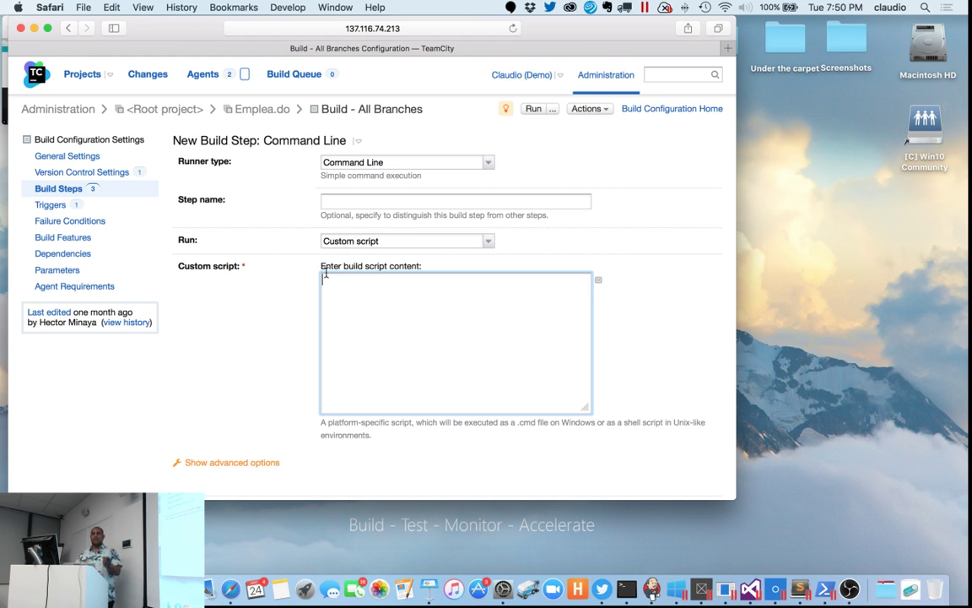
Leave the new build step unsaved and open the build log of Emplea.do "Build - All Branches" build #116
scroll(321, 290, "down", 1)
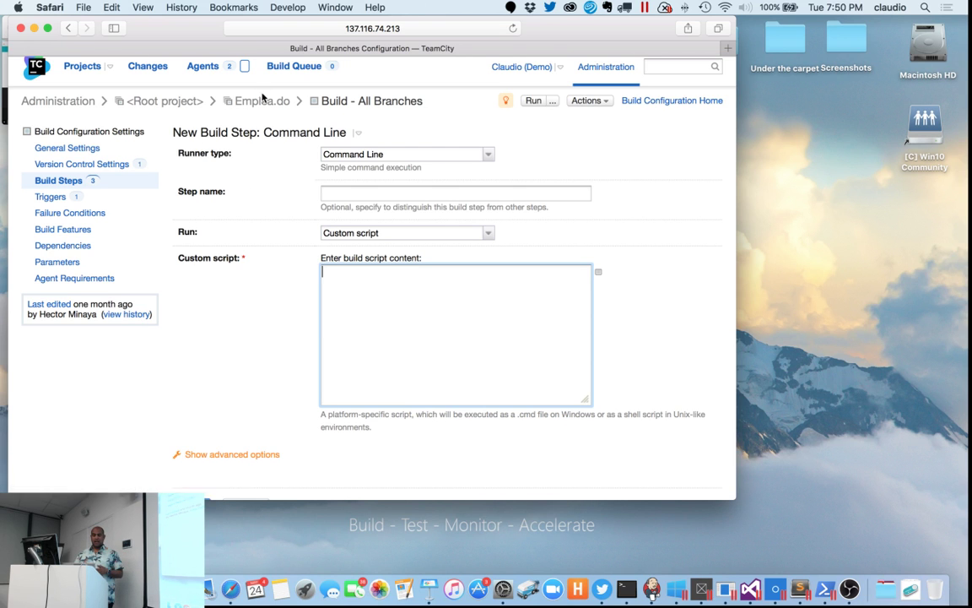
left_click(238, 98)
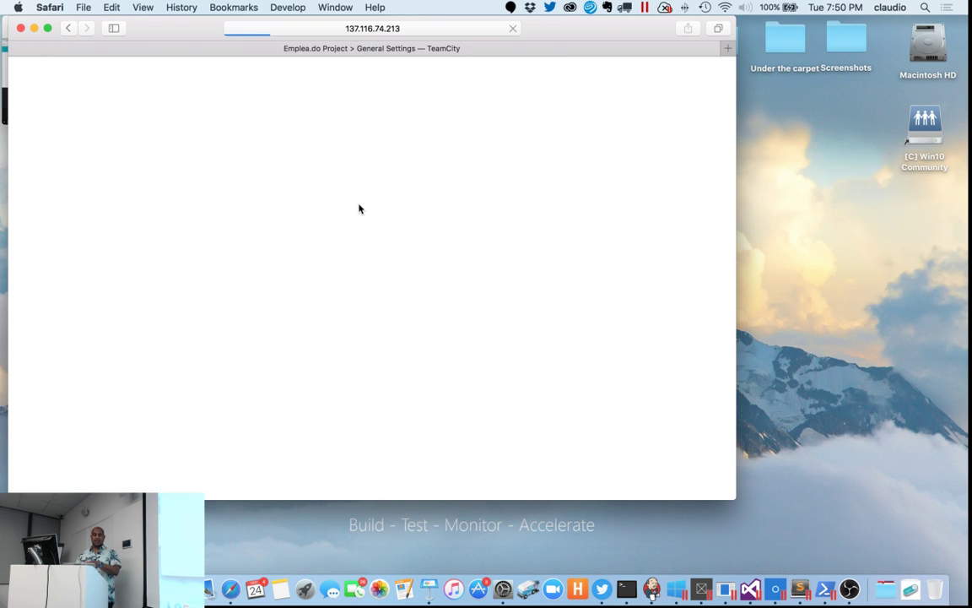
left_click(81, 74)
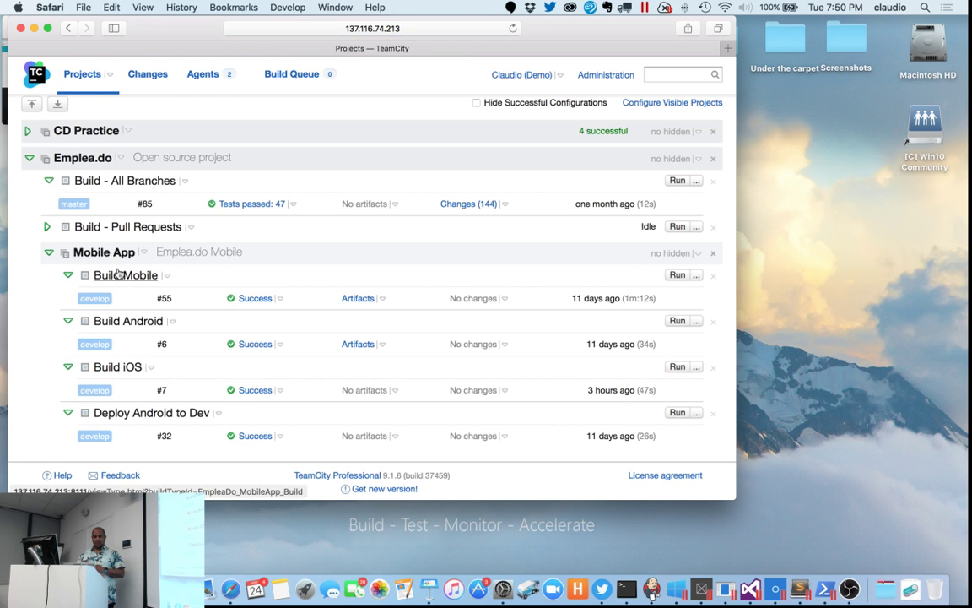
left_click(131, 182)
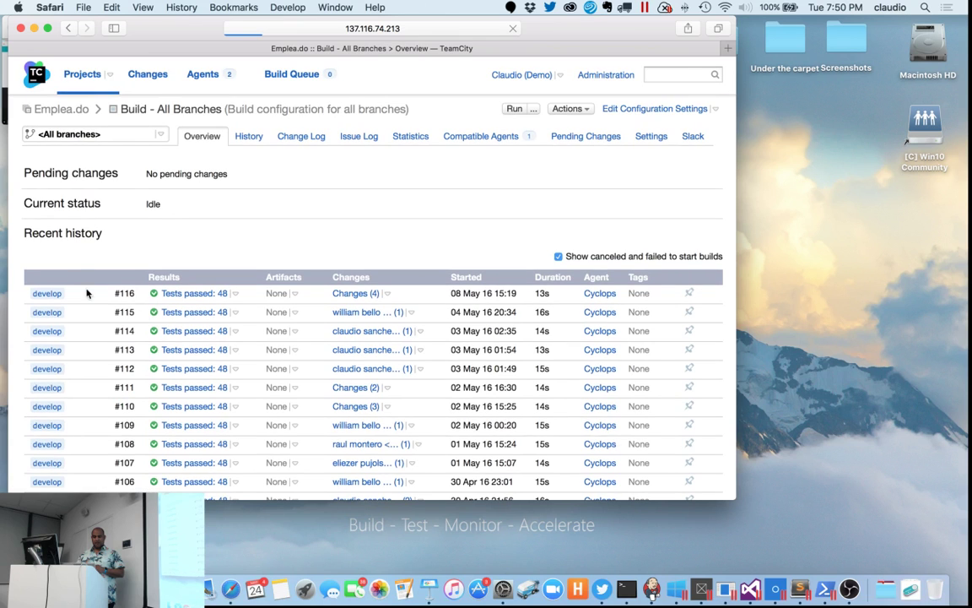
left_click(195, 294)
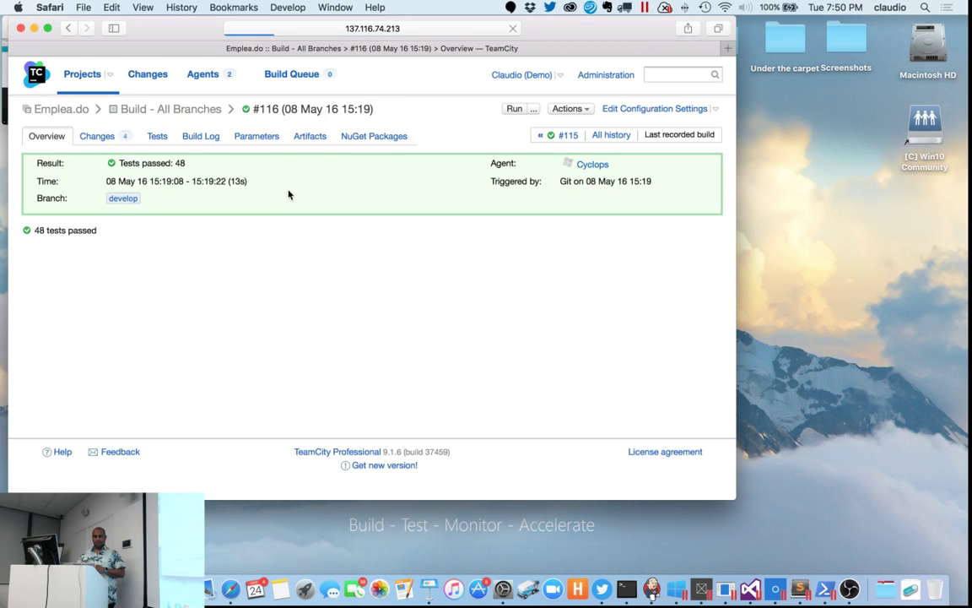
left_click(199, 139)
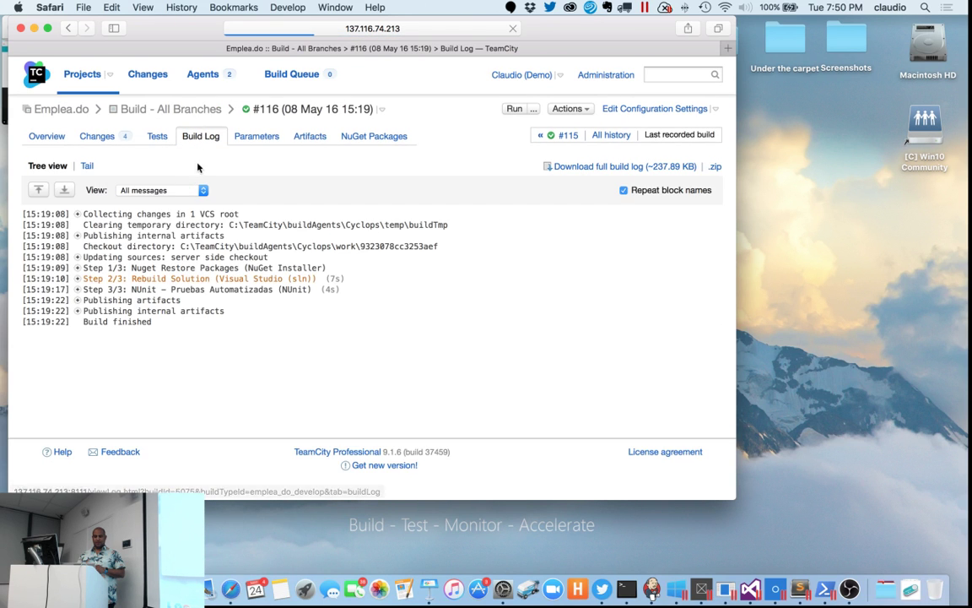
Expand the VCS root details and the NuGet Restore Packages step in the build log
left_click(76, 214)
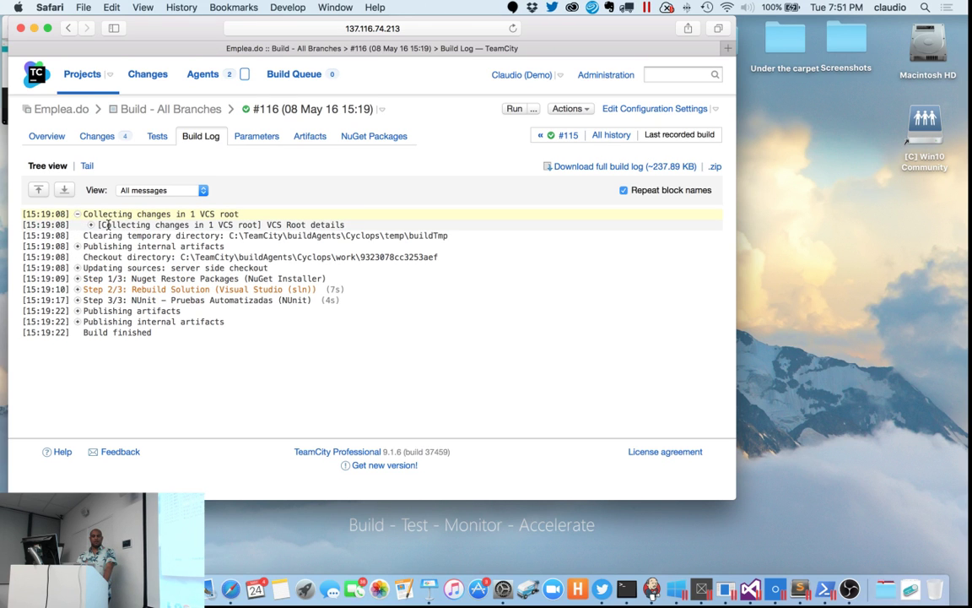
left_click(91, 225)
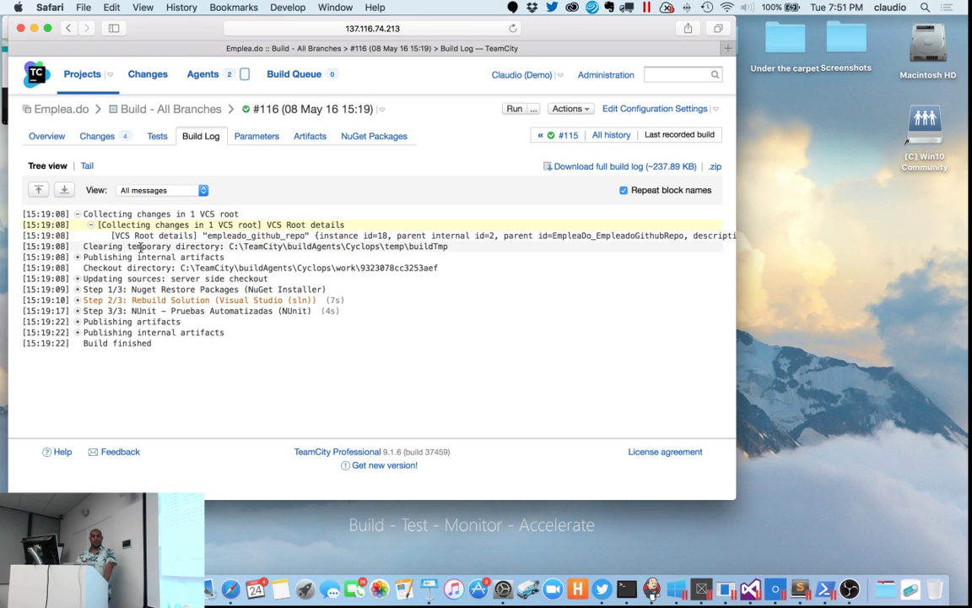
left_click(77, 288)
left_click_drag(148, 290, 303, 288)
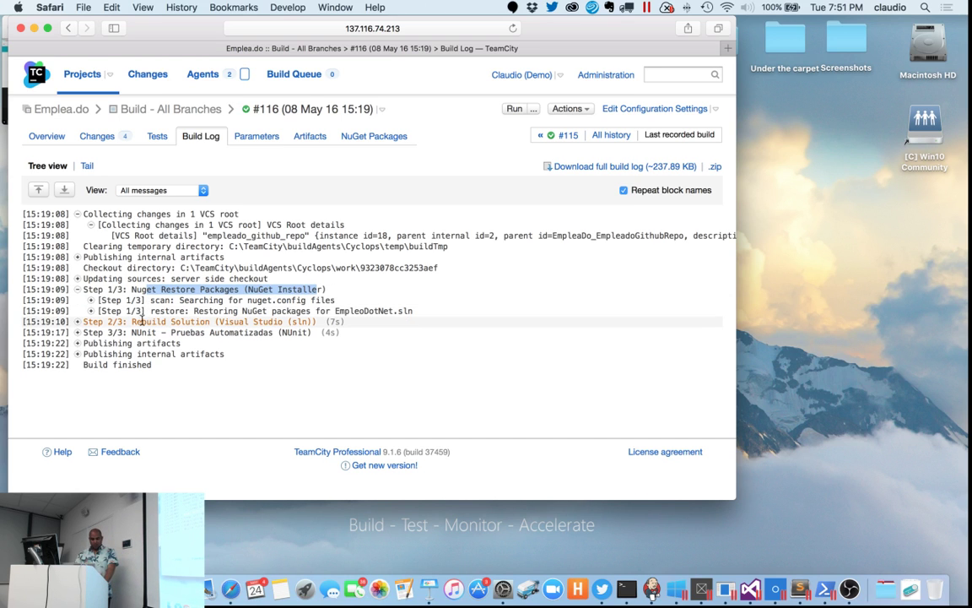
Expand the Rebuild Solution step in the log, examine its MSBuild output and collapse it again
left_click(78, 321)
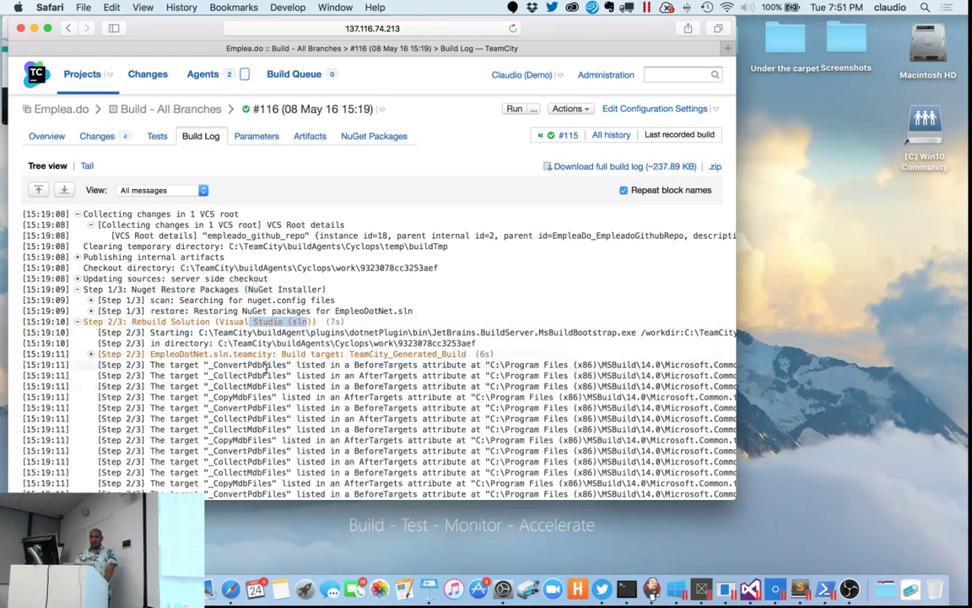
scroll(278, 354, "down", 10)
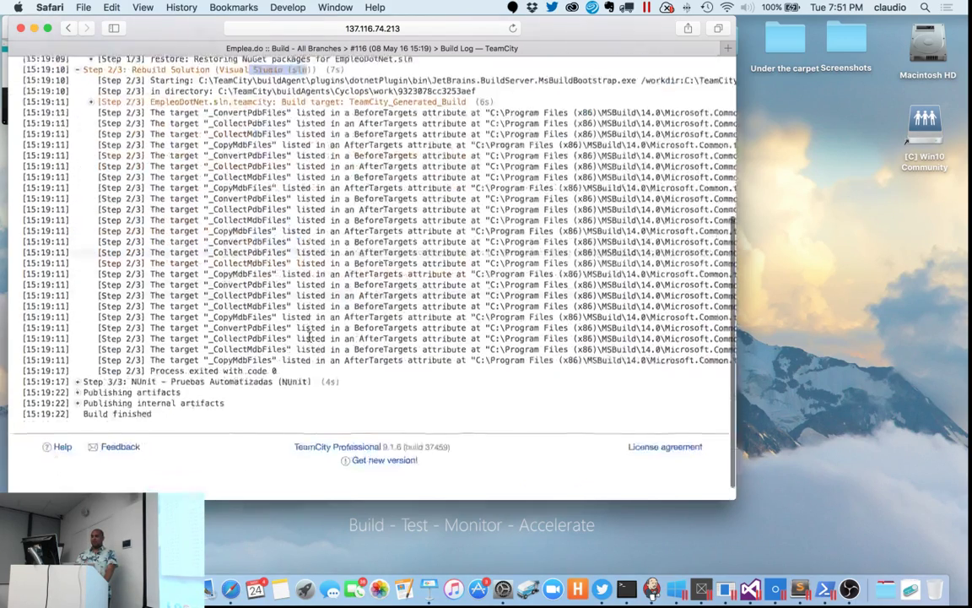
scroll(309, 338, "up", 2)
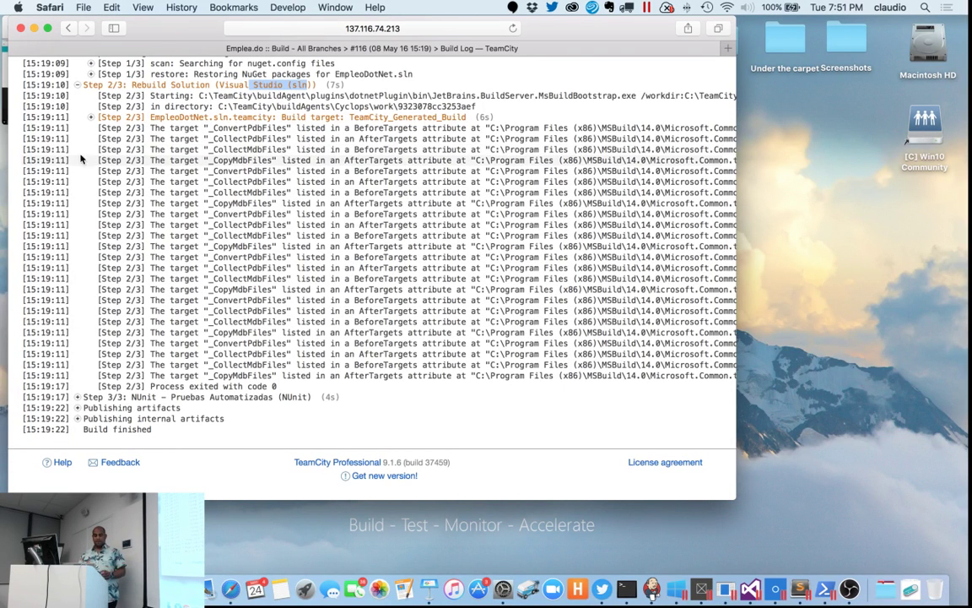
left_click(77, 85)
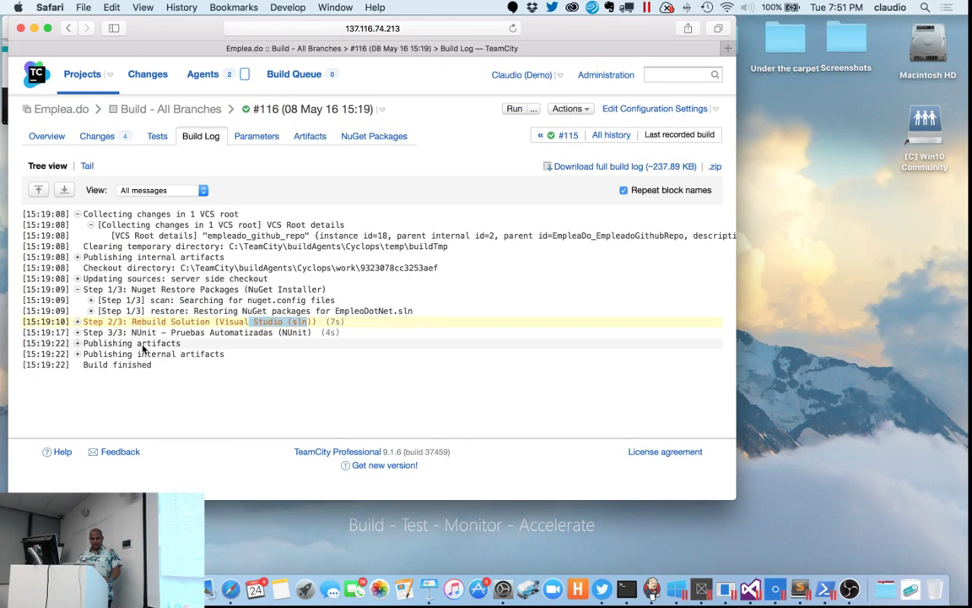
Expand the NUnit step, examine the individual tests run from EmpleoDotNet.Tests.dll and collapse both blocks again
left_click(77, 333)
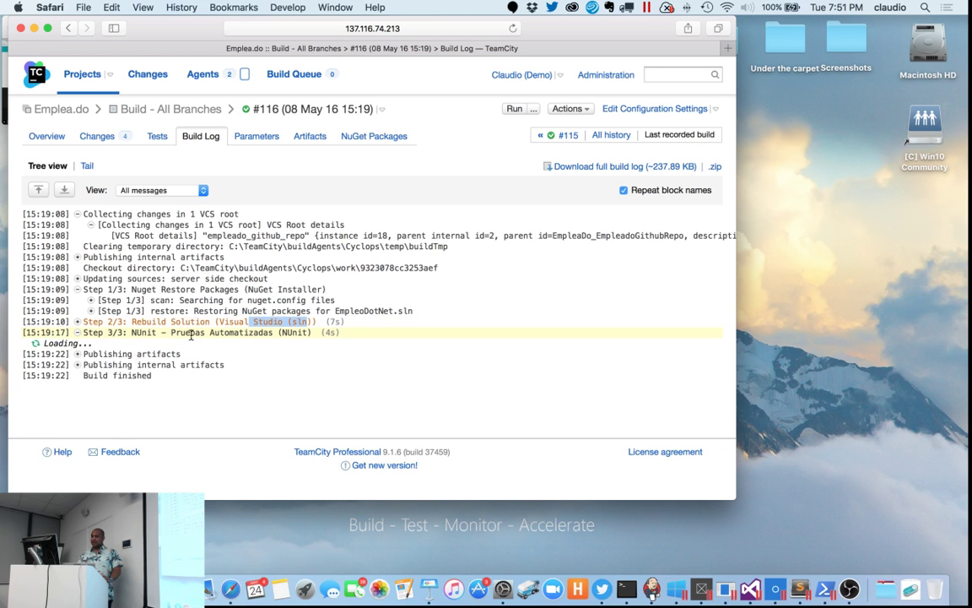
scroll(253, 336, "down", 1)
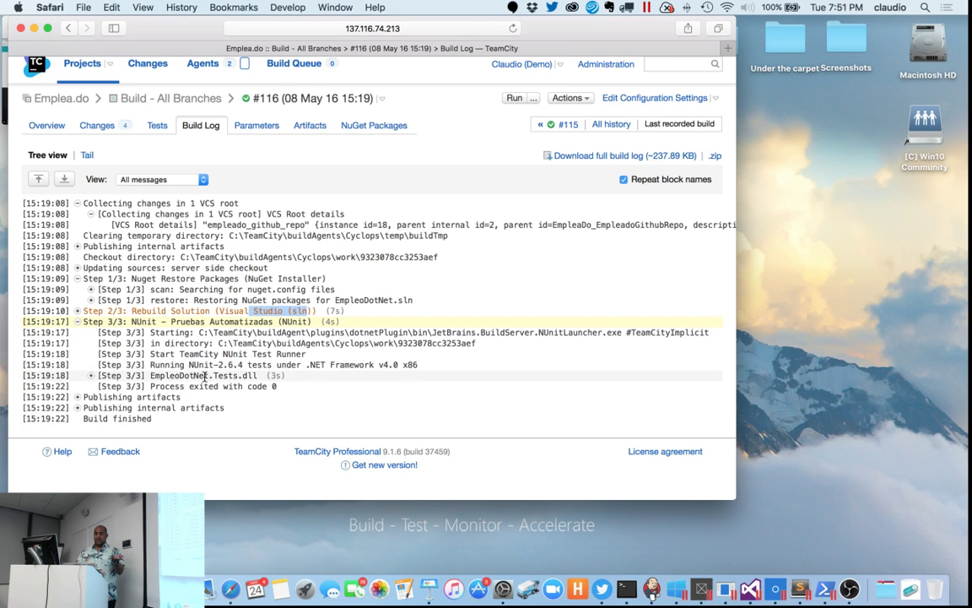
left_click(91, 375)
scroll(264, 388, "down", 15)
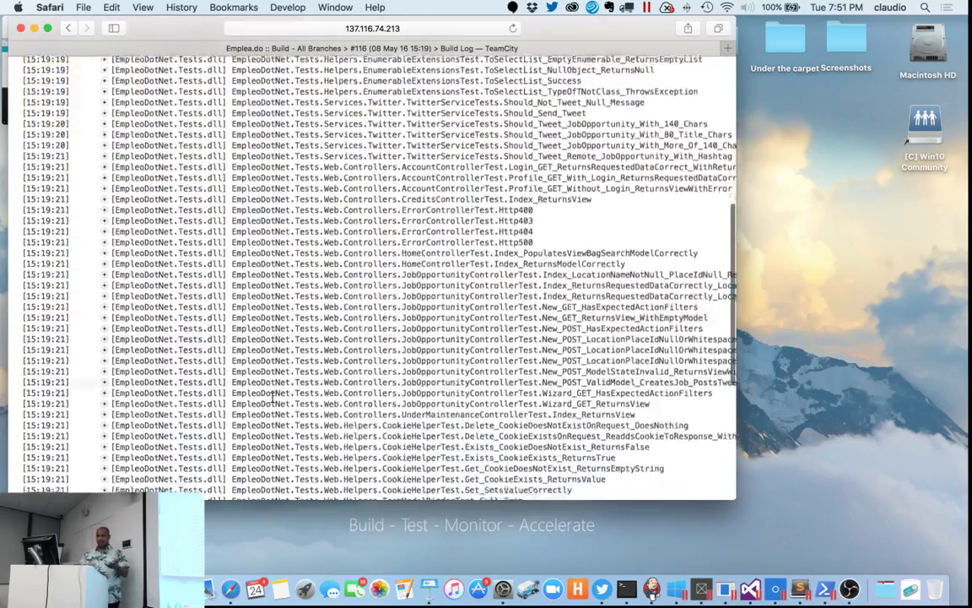
scroll(277, 402, "up", 15)
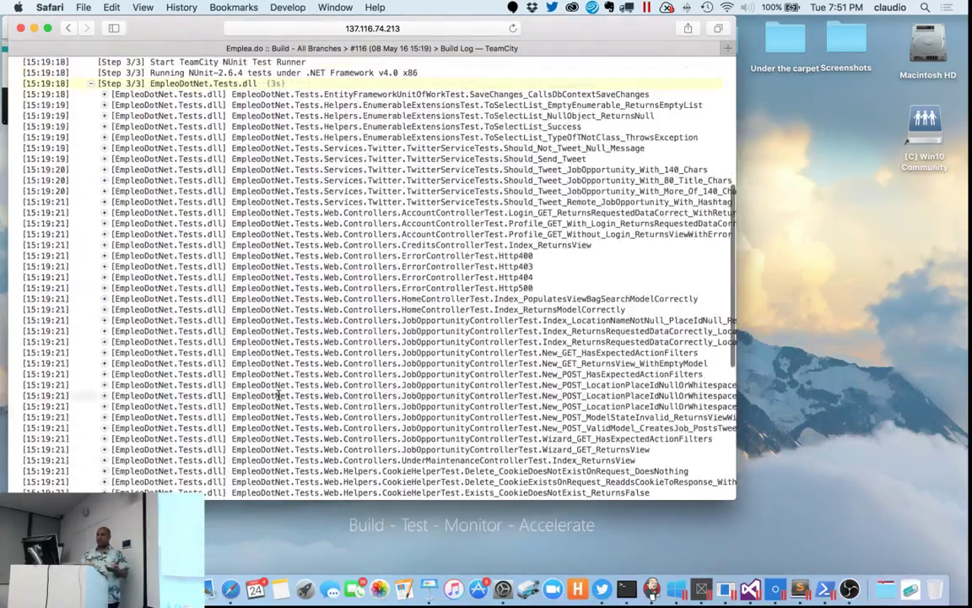
scroll(277, 395, "down", 8)
scroll(277, 395, "down", 5)
scroll(277, 395, "up", 15)
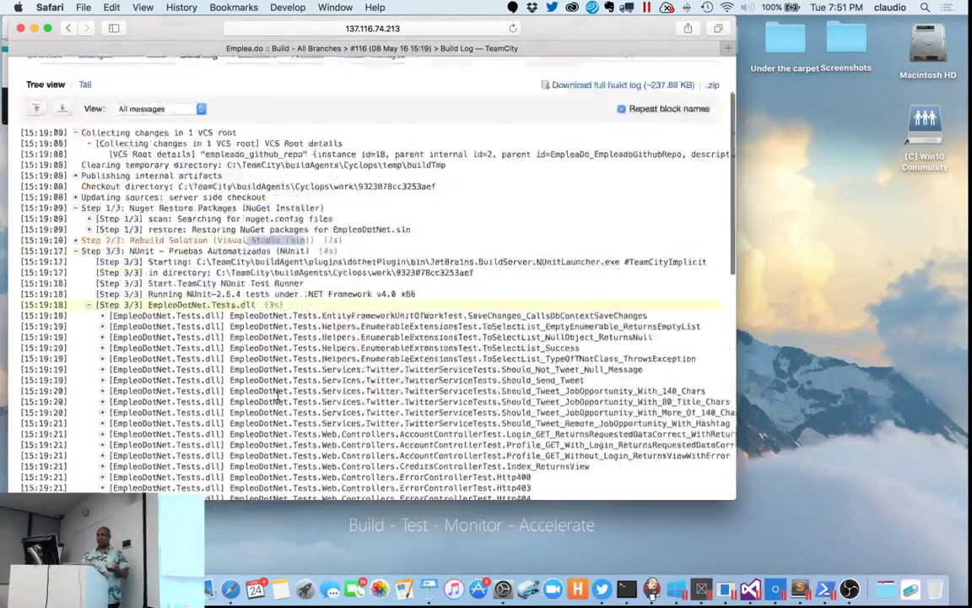
left_click(90, 386)
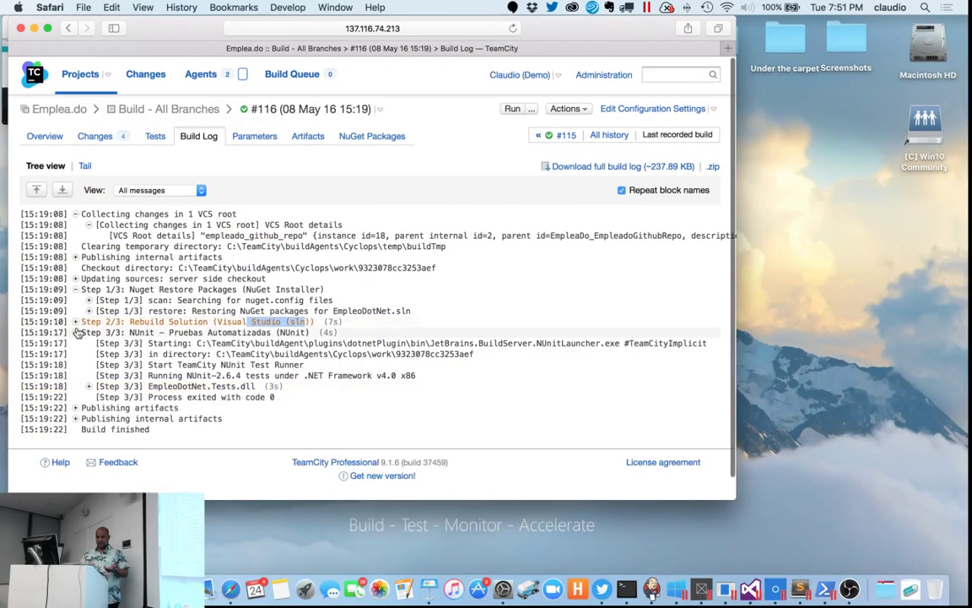
left_click(75, 333)
Leave the TeamCity build log, switch to the desktop holding the Chrome window and close the Sound preferences there
key("ctrl+Right")
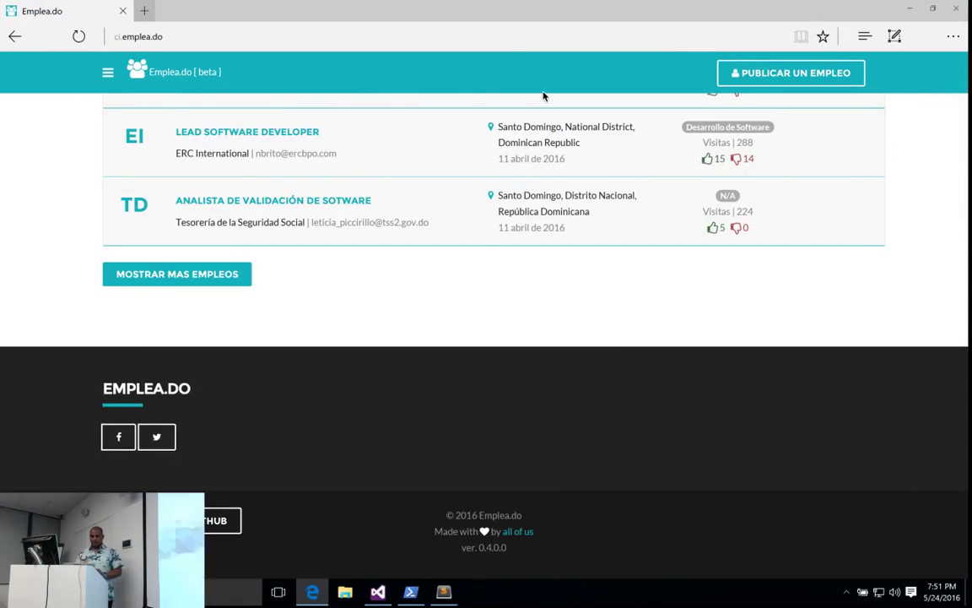
key("ctrl+Left")
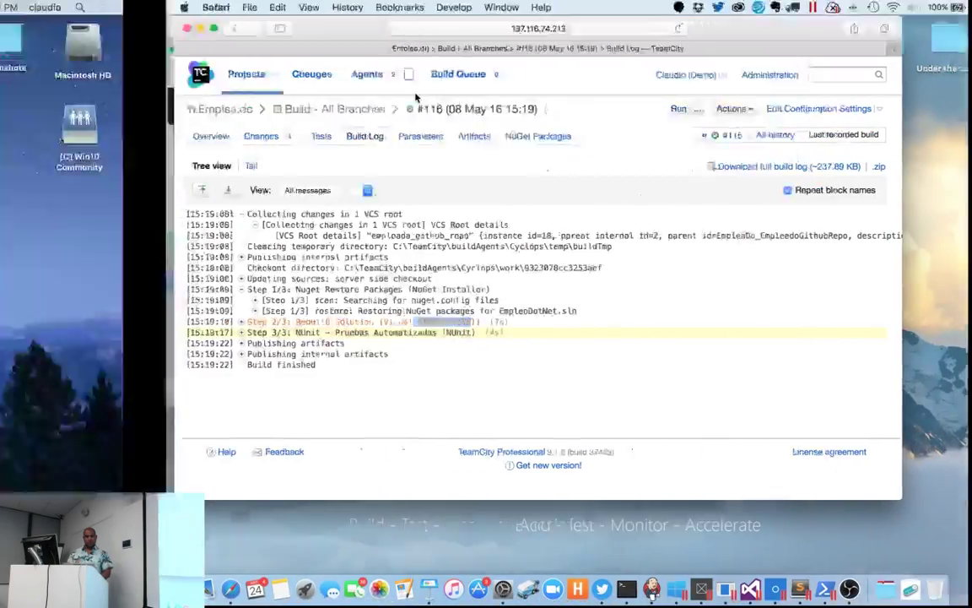
key("ctrl+Left")
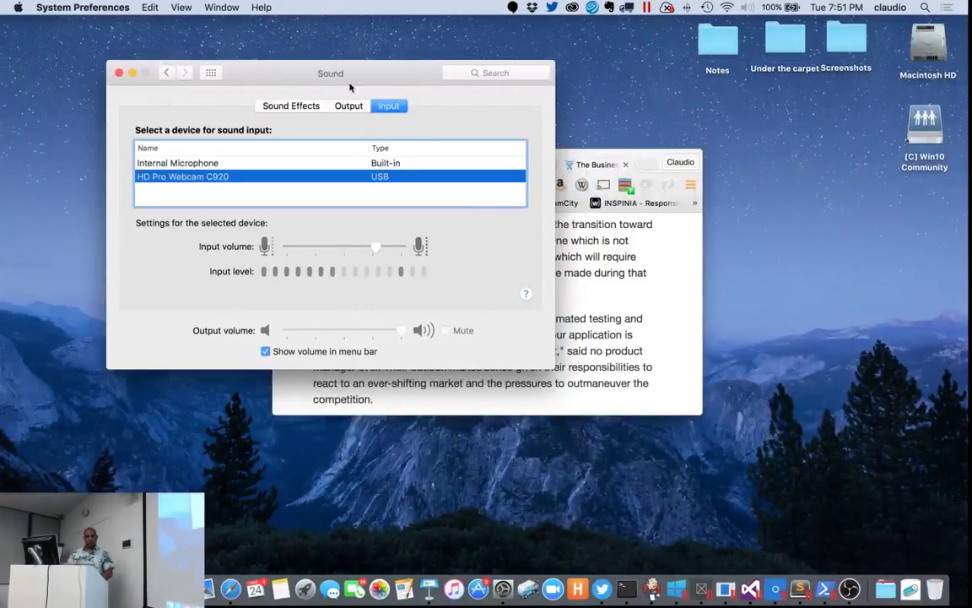
left_click(118, 72)
key("ctrl+Right")
key("ctrl+Left")
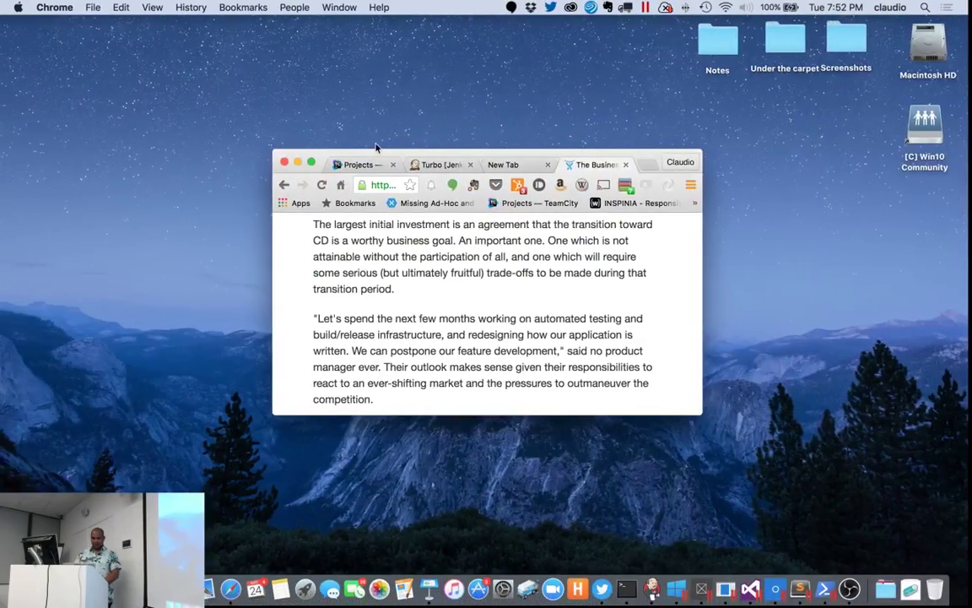
Move and enlarge the Chrome window on the desktop and bring up its Jenkins Turbo page
left_click_drag(377, 148, 166, 42)
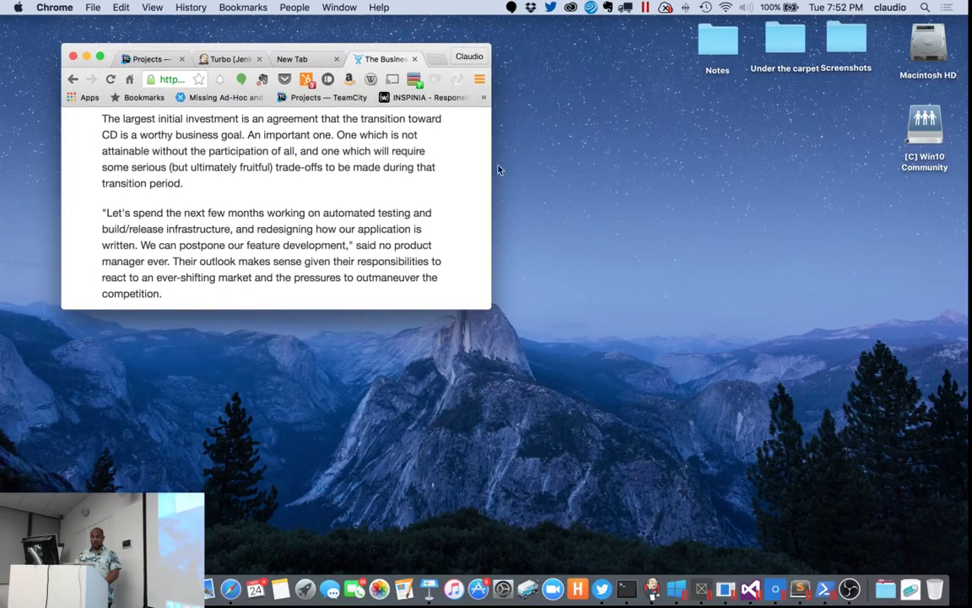
left_click_drag(488, 303, 903, 469)
left_click(279, 59)
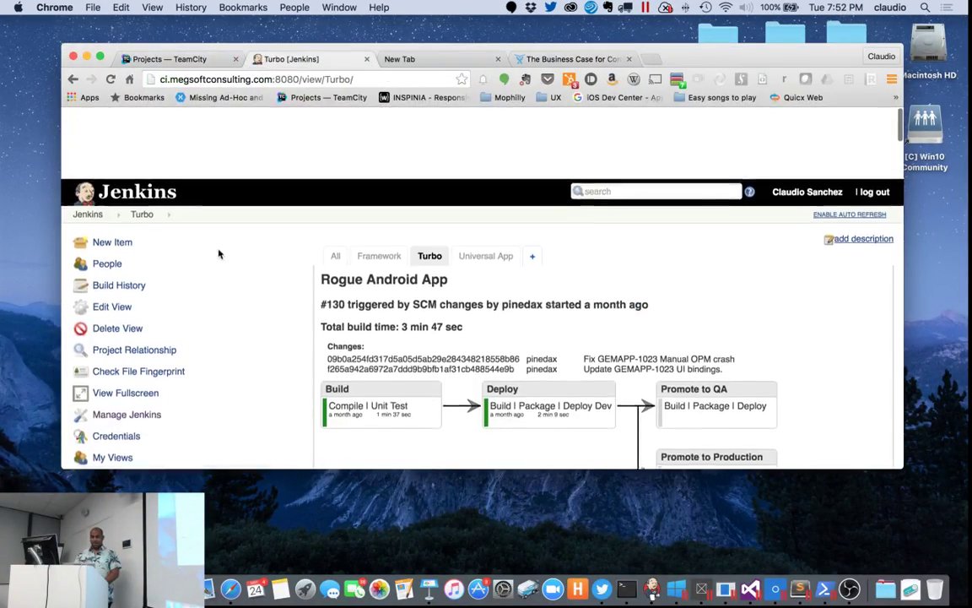
Open the Emplea.do Build Android job from the Jenkins dashboard and display the console output of build #23
left_click(128, 123)
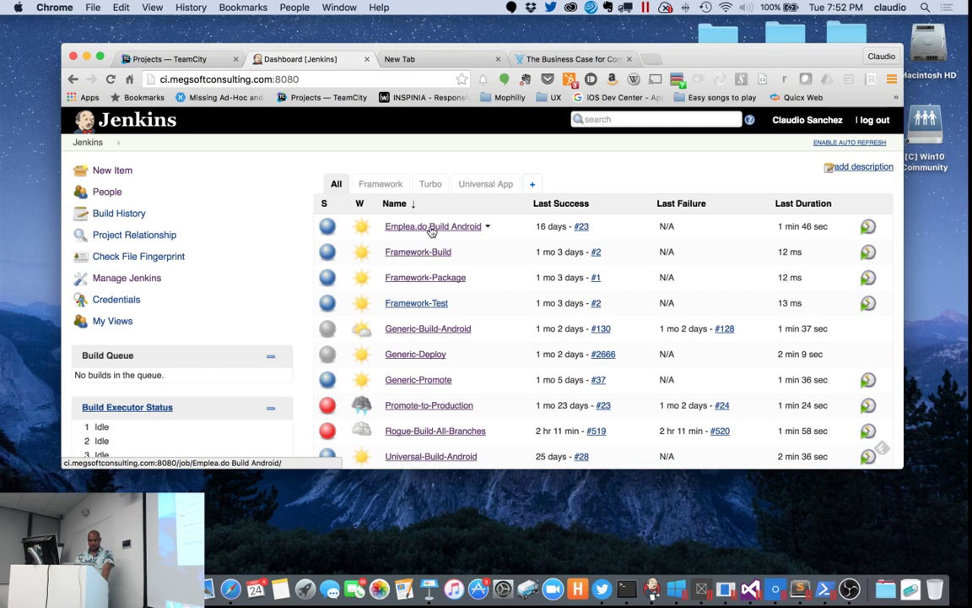
left_click(432, 230)
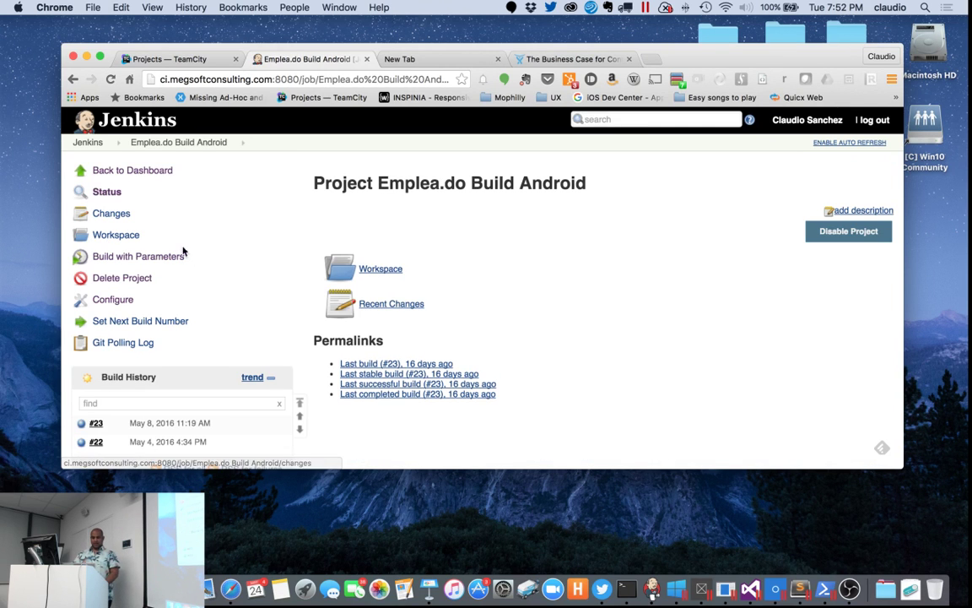
scroll(481, 342, "down", 2)
scroll(425, 338, "up", 2)
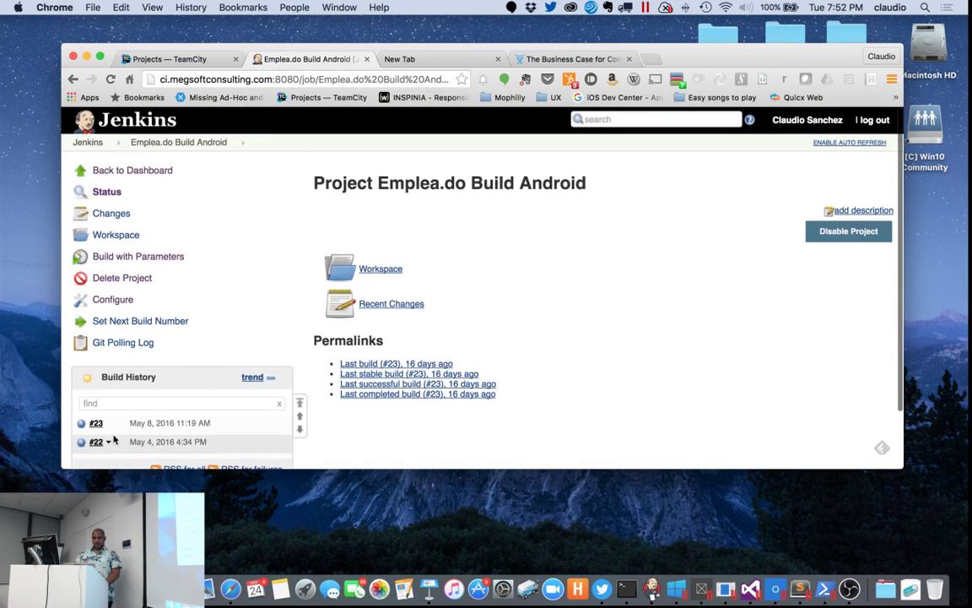
left_click(99, 425)
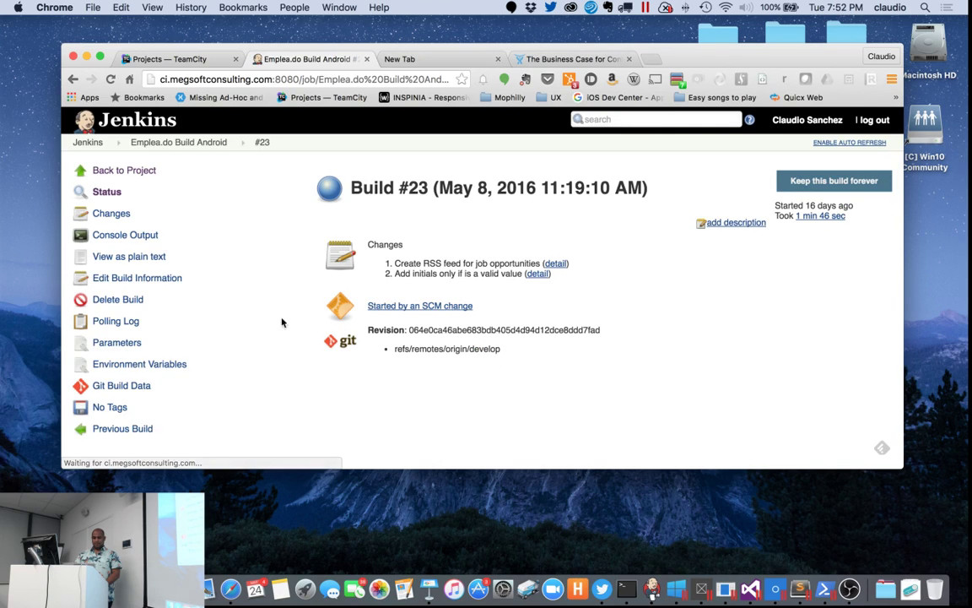
left_click(127, 235)
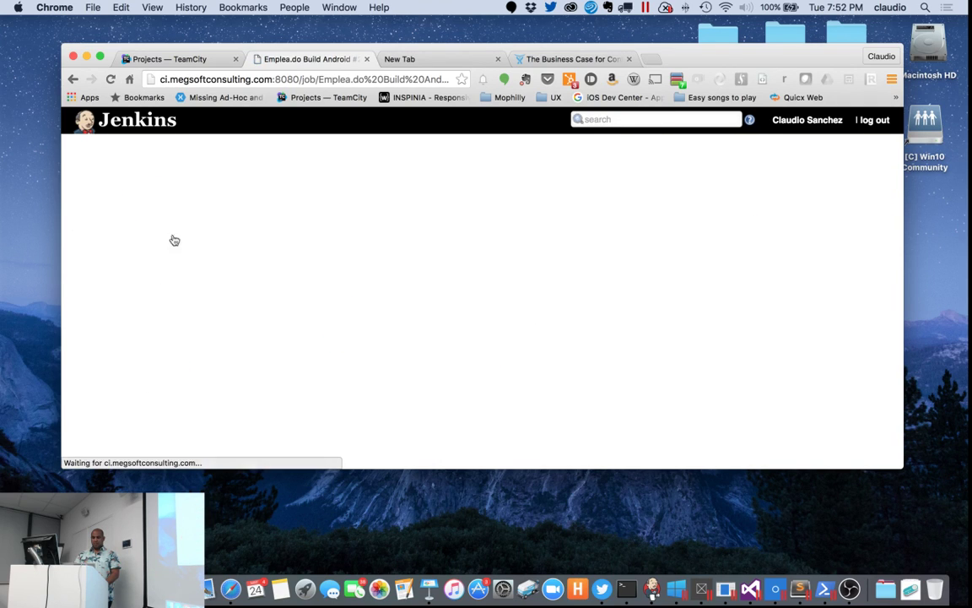
Examine build #23's console output through to its end and highlight the final result line
scroll(386, 313, "down", 15)
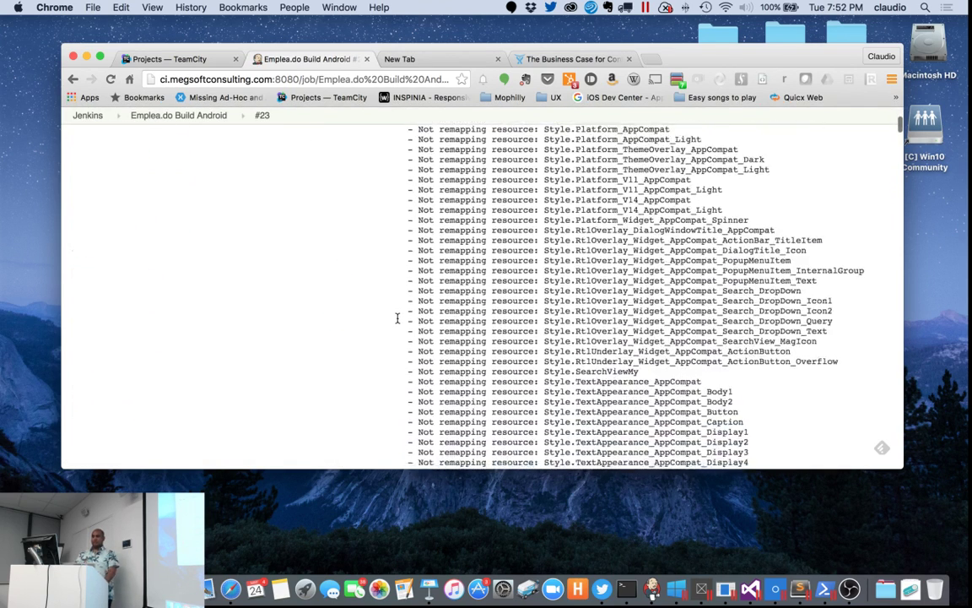
scroll(398, 317, "down", 15)
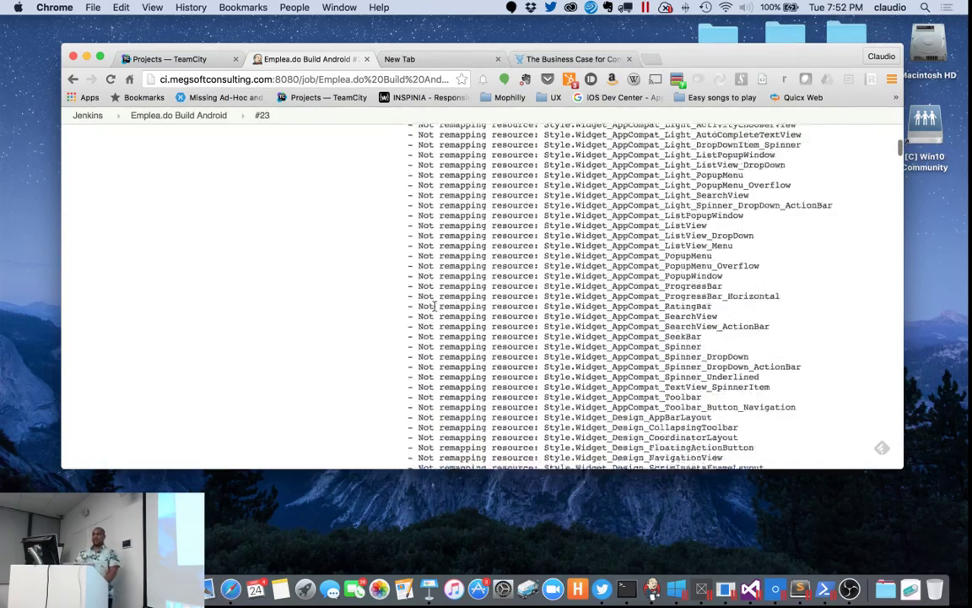
scroll(486, 295, "down", 15)
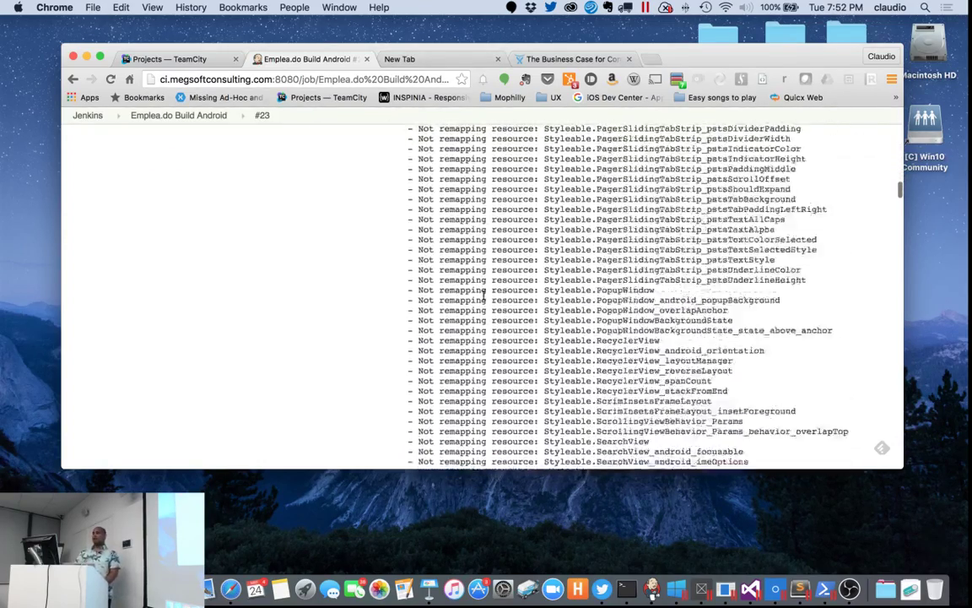
scroll(485, 295, "down", 15)
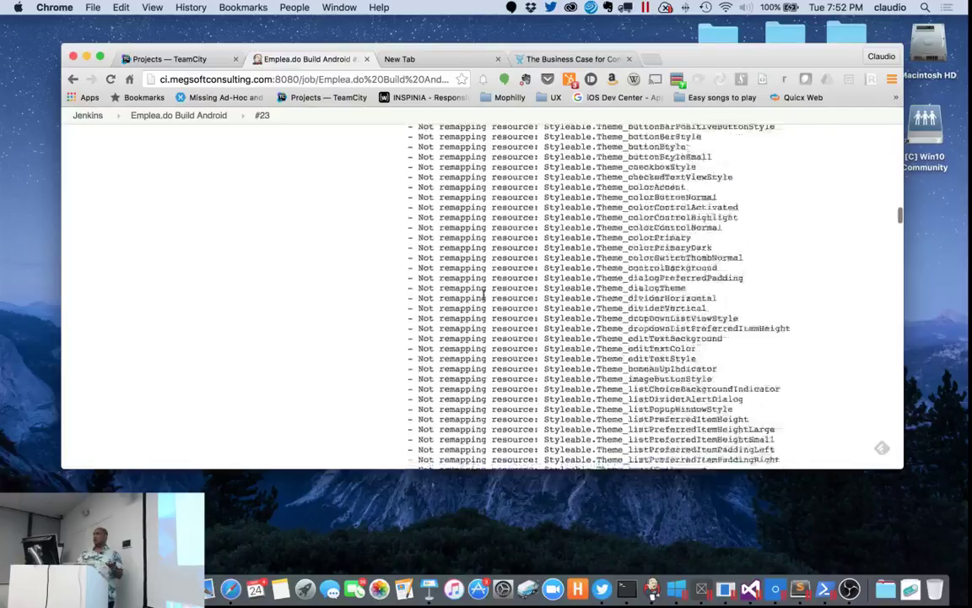
scroll(485, 295, "down", 15)
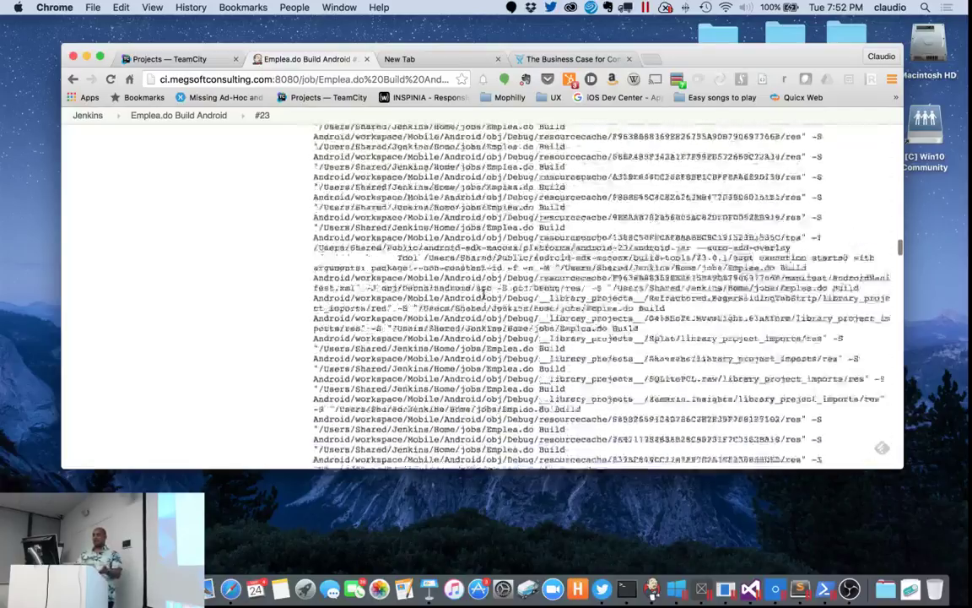
scroll(484, 295, "down", 15)
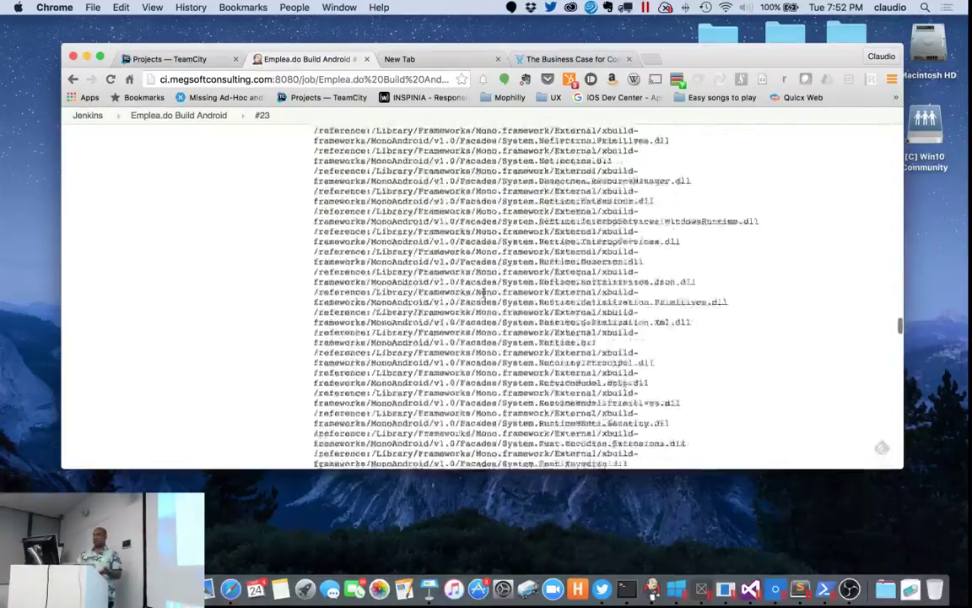
scroll(484, 295, "down", 15)
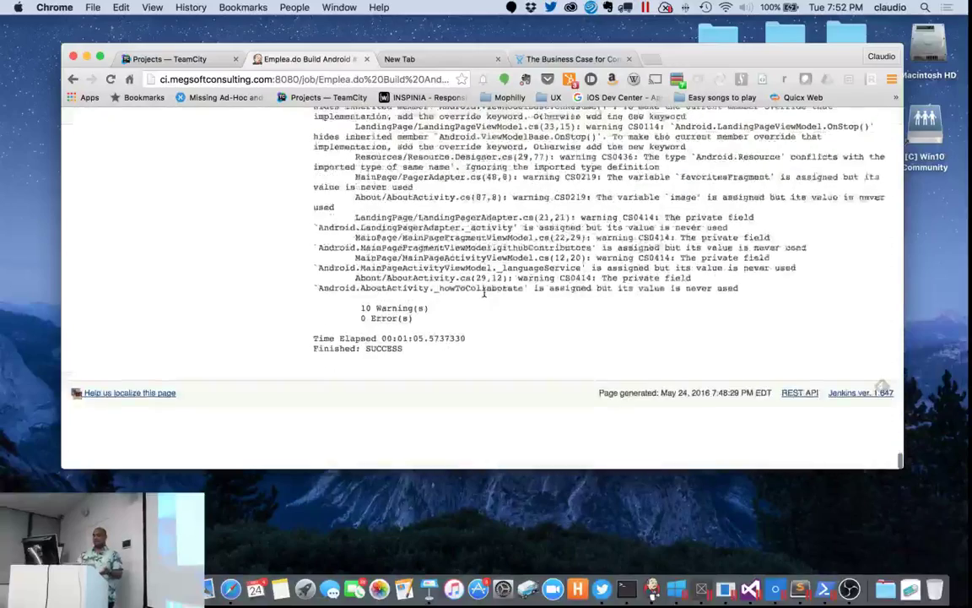
left_click_drag(466, 400, 444, 410)
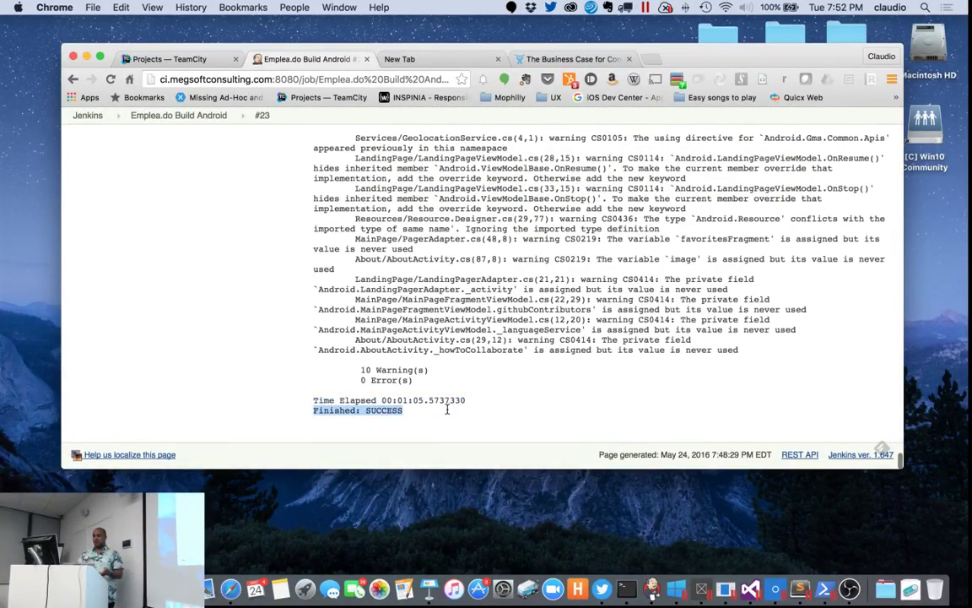
scroll(453, 411, "up", 15)
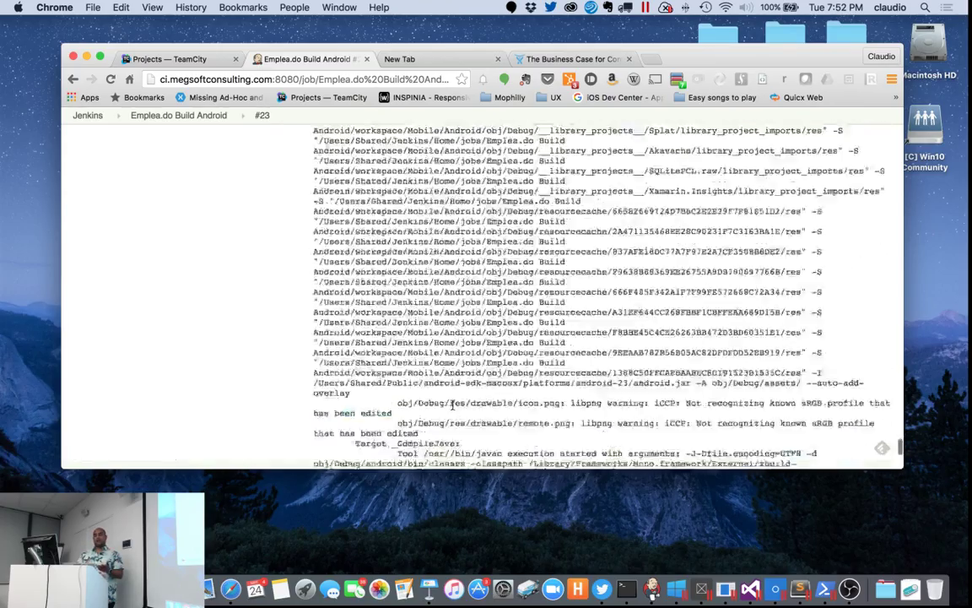
scroll(182, 155, "up", 15)
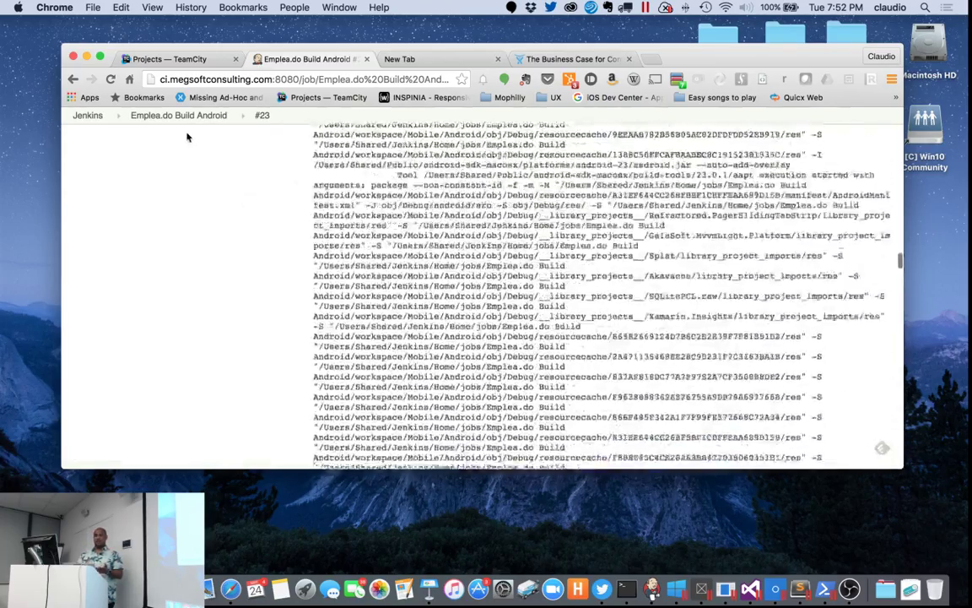
Return to the Jenkins dashboard and examine the Rogue Android App pipeline runs in the Turbo view
left_click(182, 118)
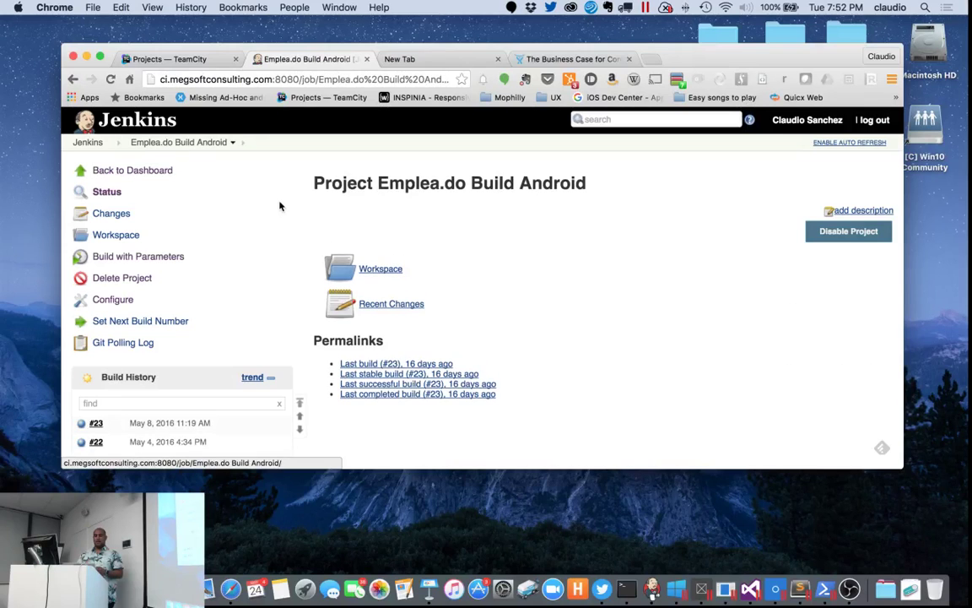
left_click(82, 140)
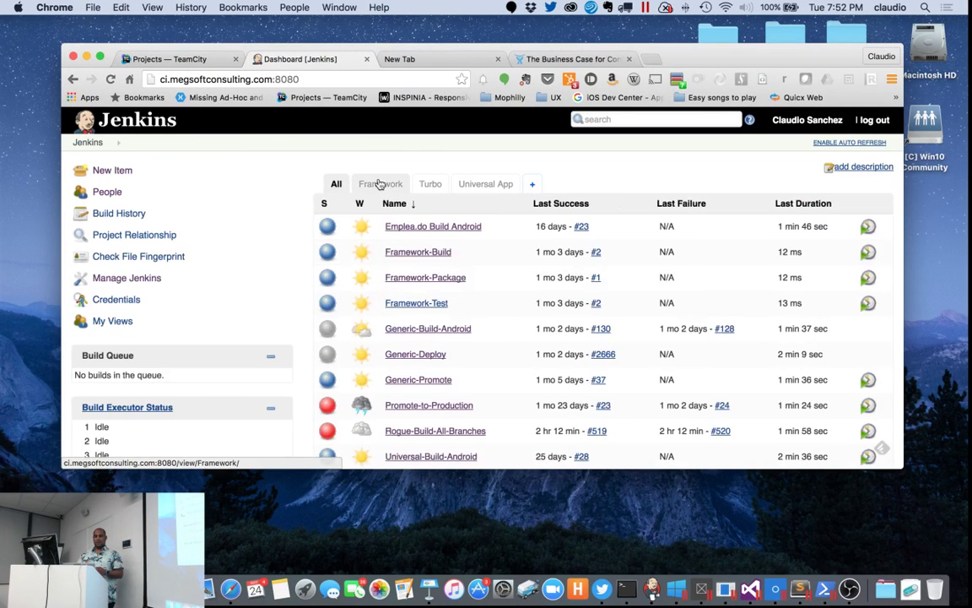
left_click(429, 184)
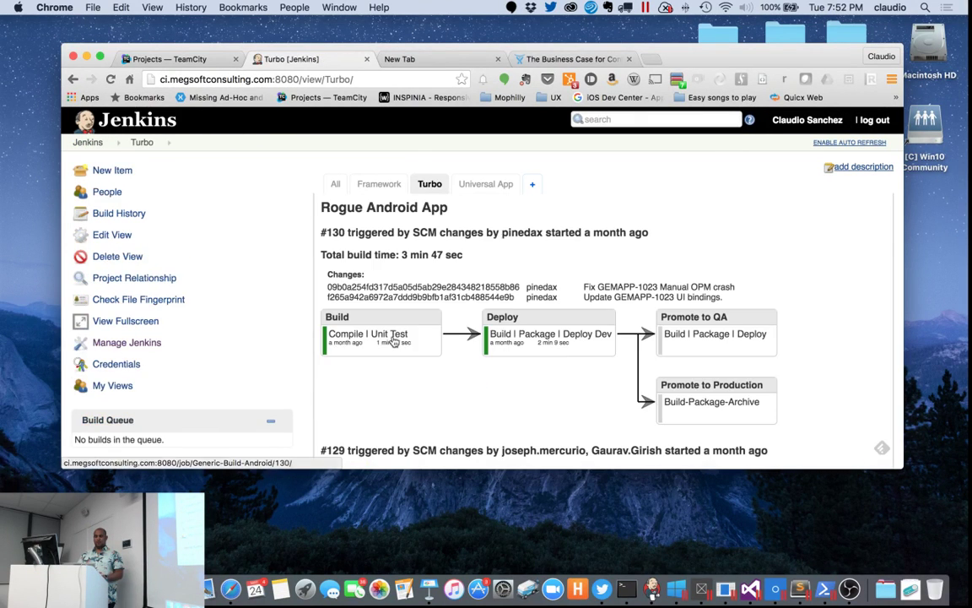
scroll(398, 339, "down", 3)
scroll(401, 335, "down", 1)
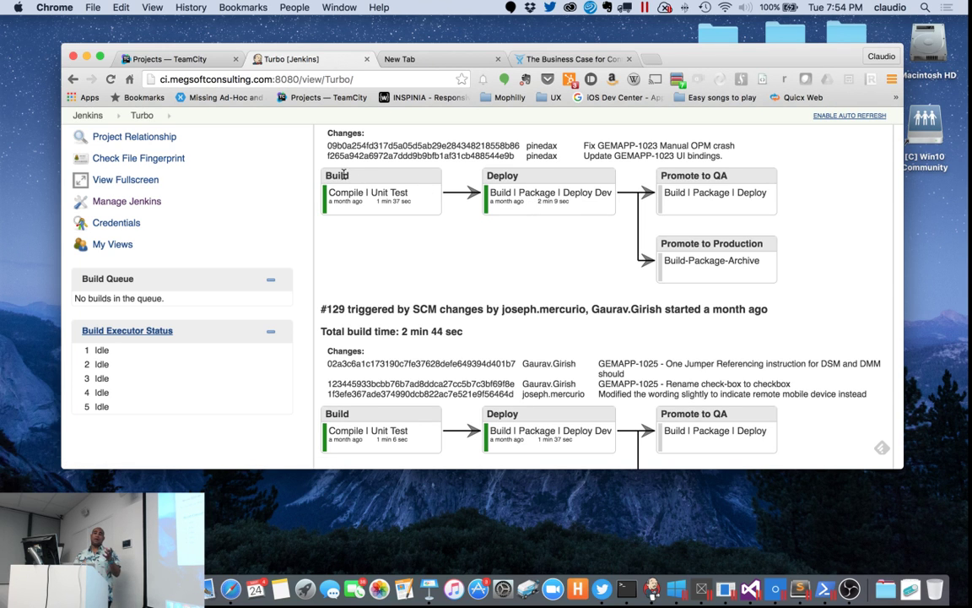
scroll(369, 178, "up", 3)
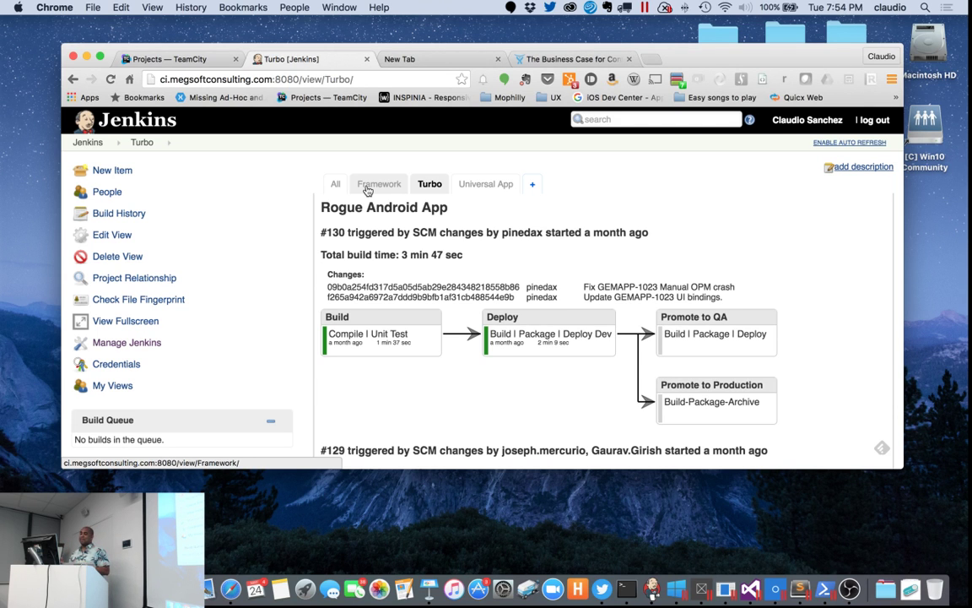
Switch to Keynote and select slide 13, "A Simple Continuous Delivery Pipeline", in The Journey to Continuous Delivery
key("super+grave")
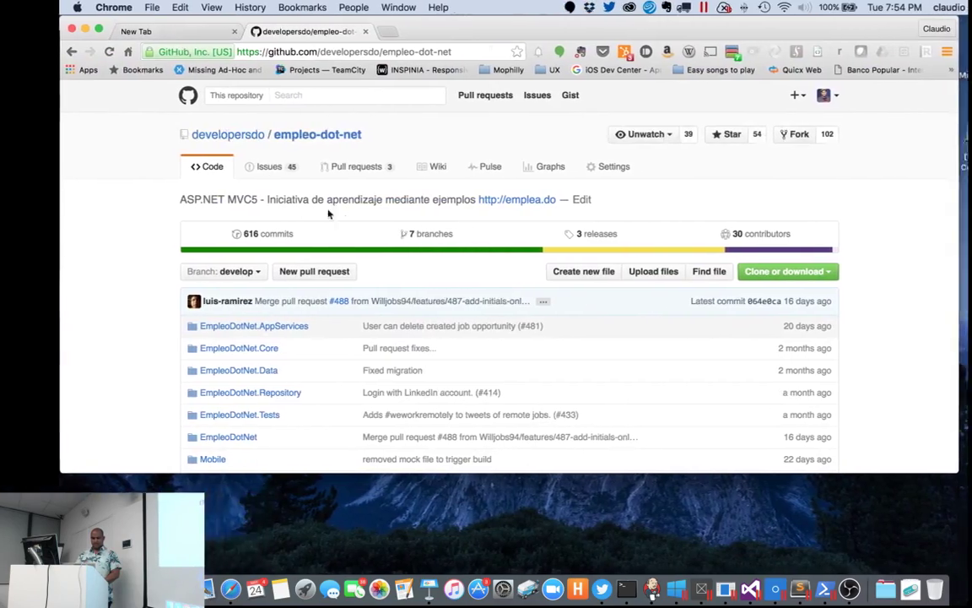
key("super+m")
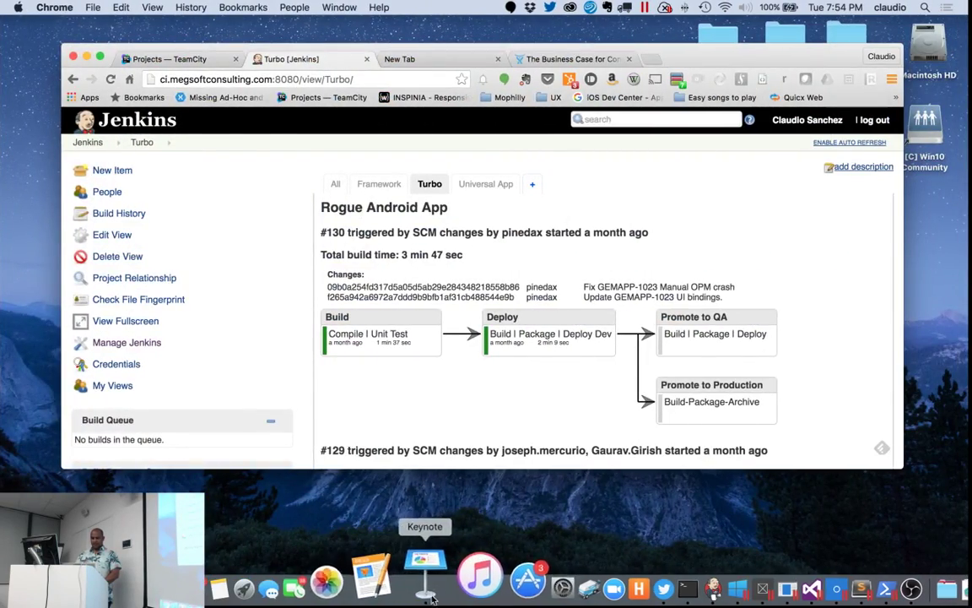
left_click(431, 595)
scroll(167, 216, "up", 1)
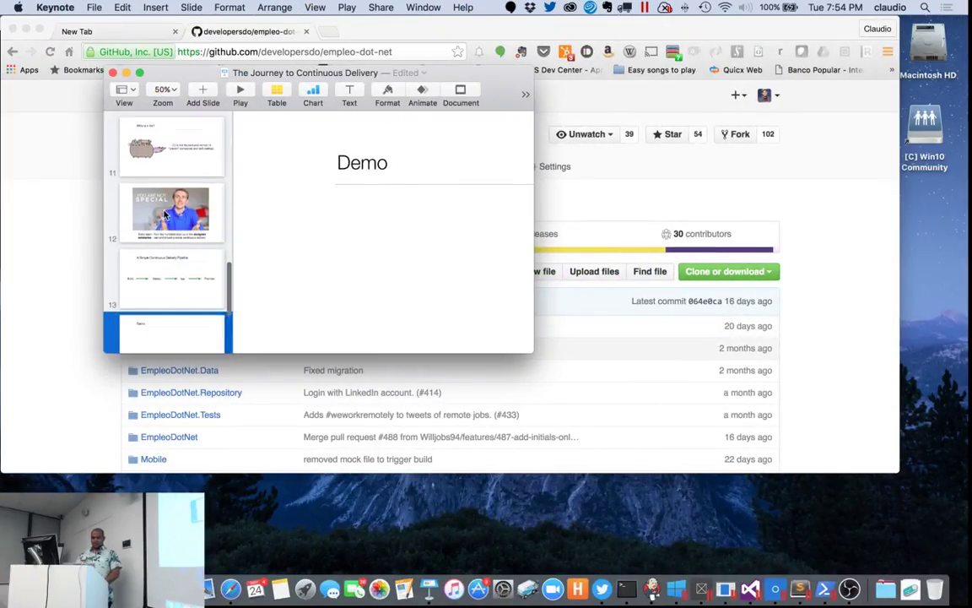
scroll(165, 215, "up", 1)
left_click(163, 261)
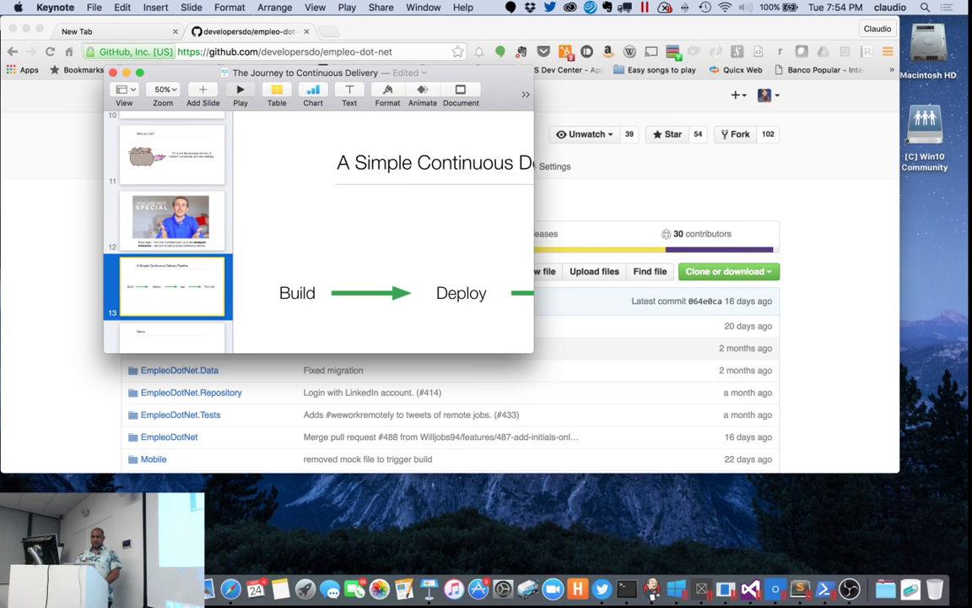